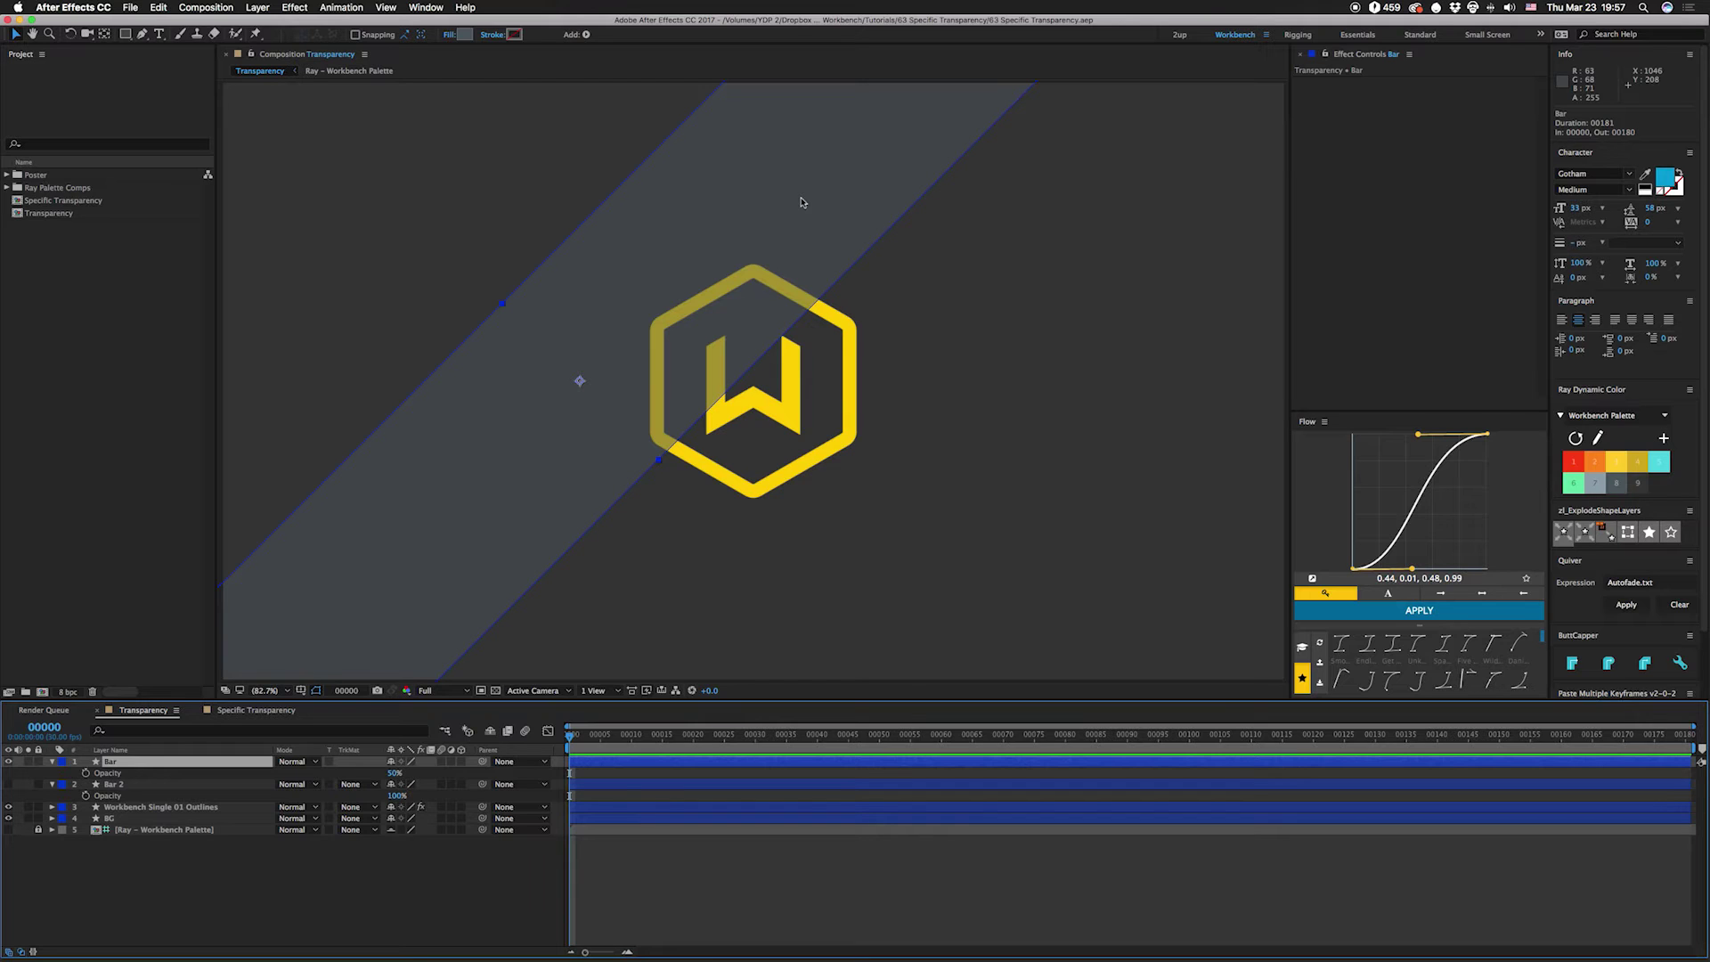
Make Bar 2 visible, raise Bar's Opacity to 100%, and switch to the Specific Transparency composition
{"action": "left_click", "coordinate": [8, 784]}
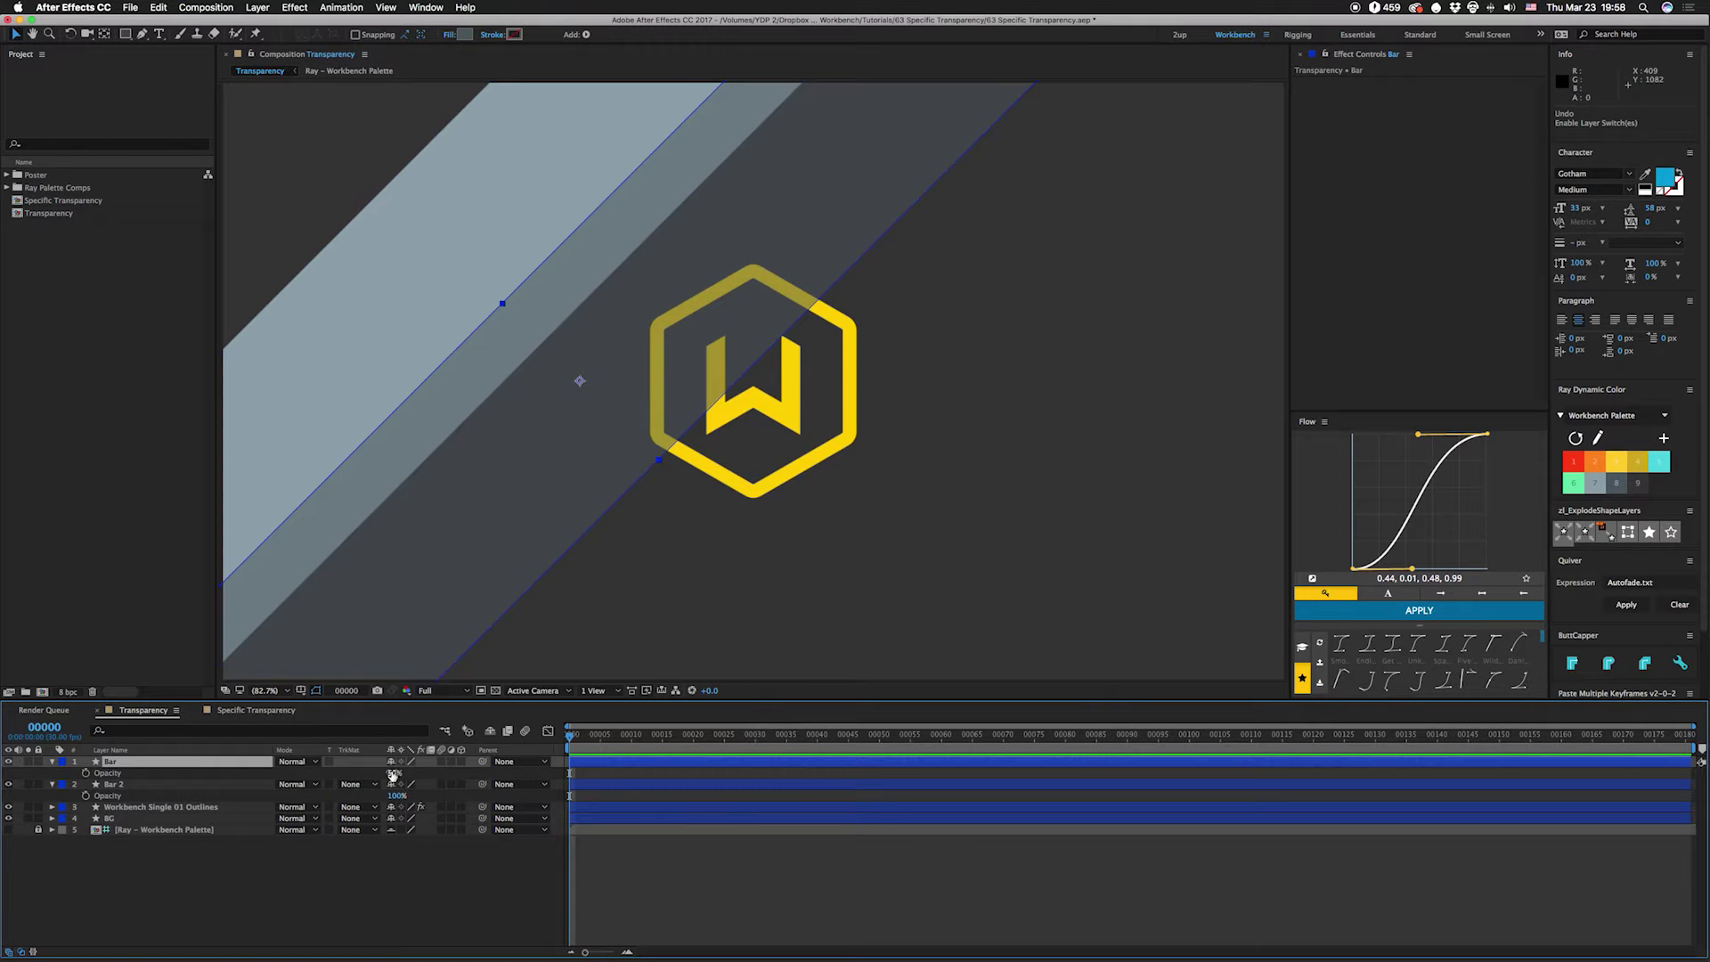
{"action": "left_click_drag", "start_coordinate": [394, 772], "coordinate": [611, 764]}
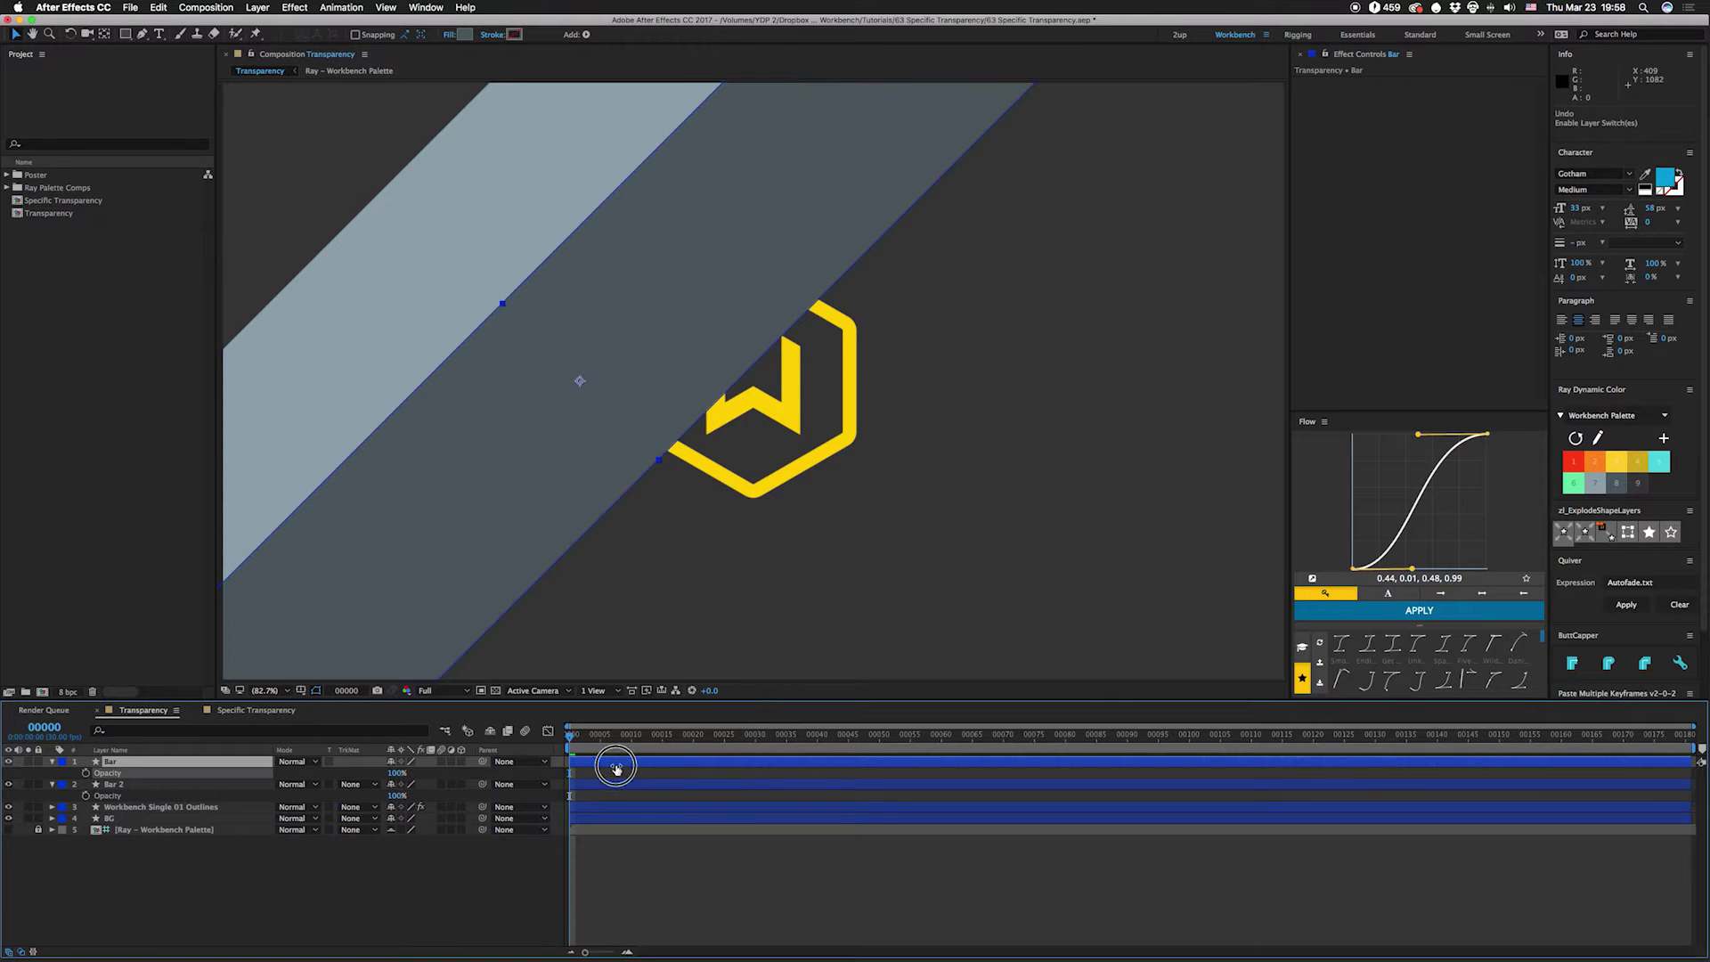
{"action": "left_click", "coordinate": [264, 711]}
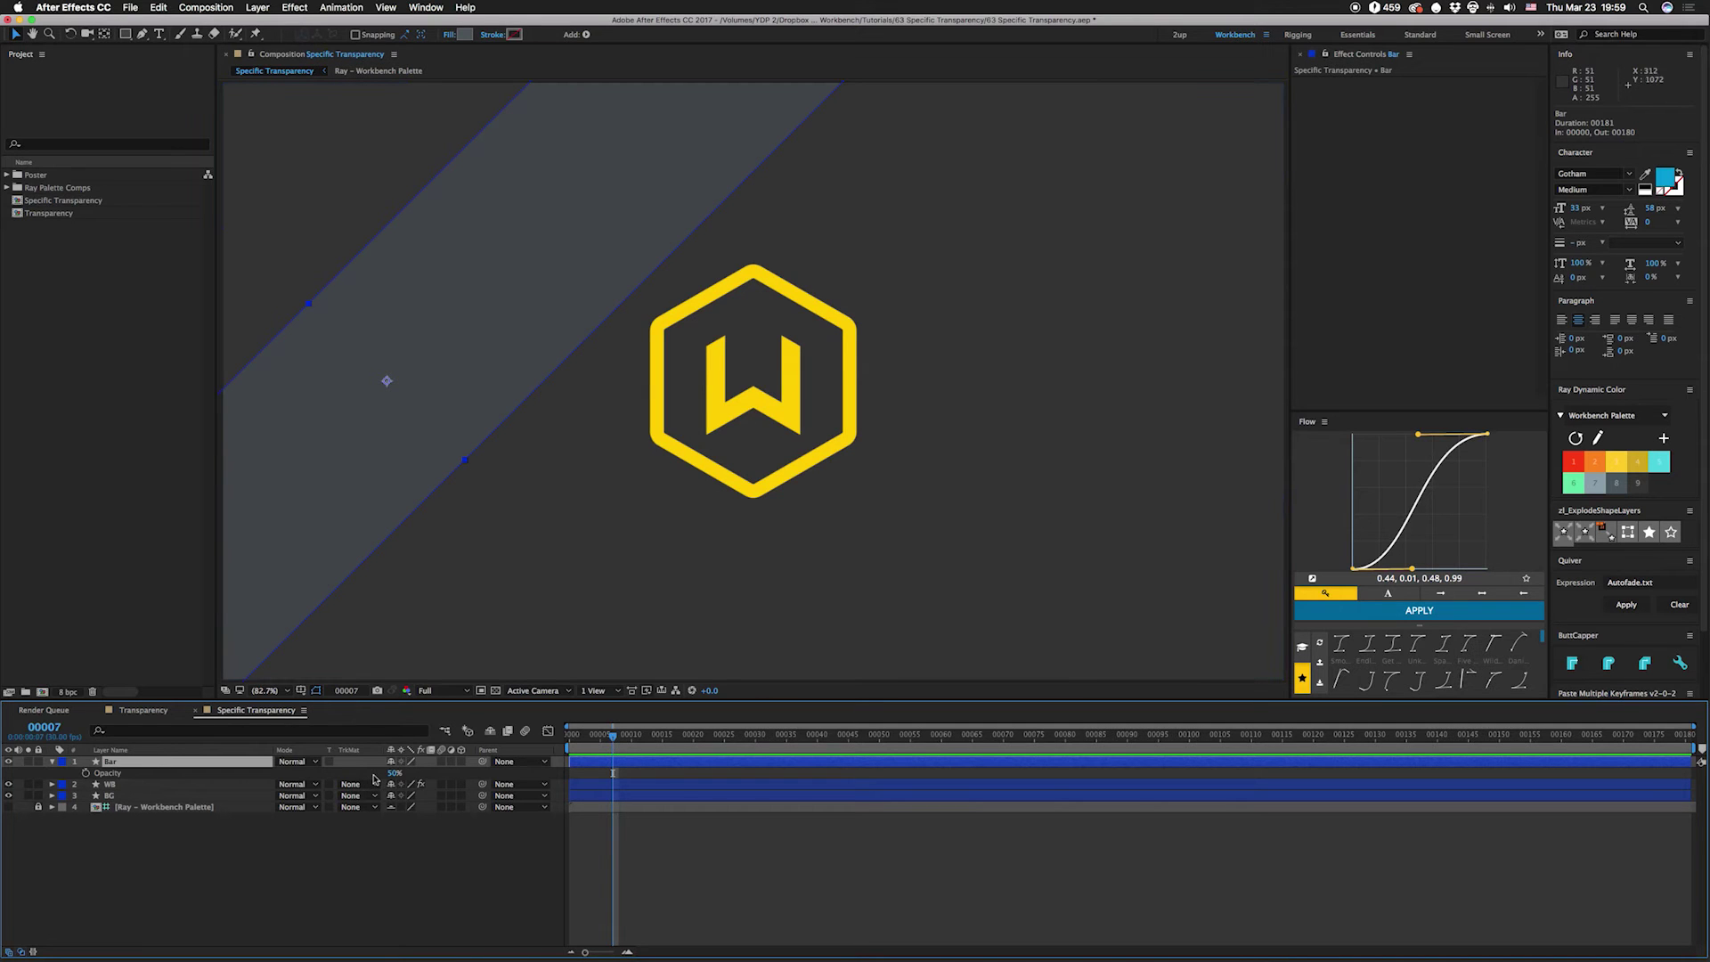
Slide the Bar to X 669 across the logo and copy it with relative property links
{"action": "key", "text": "p"}
{"action": "left_click_drag", "start_coordinate": [398, 772], "coordinate": [629, 764]}
{"action": "left_click", "coordinate": [144, 765]}
{"action": "left_click", "coordinate": [157, 7]}
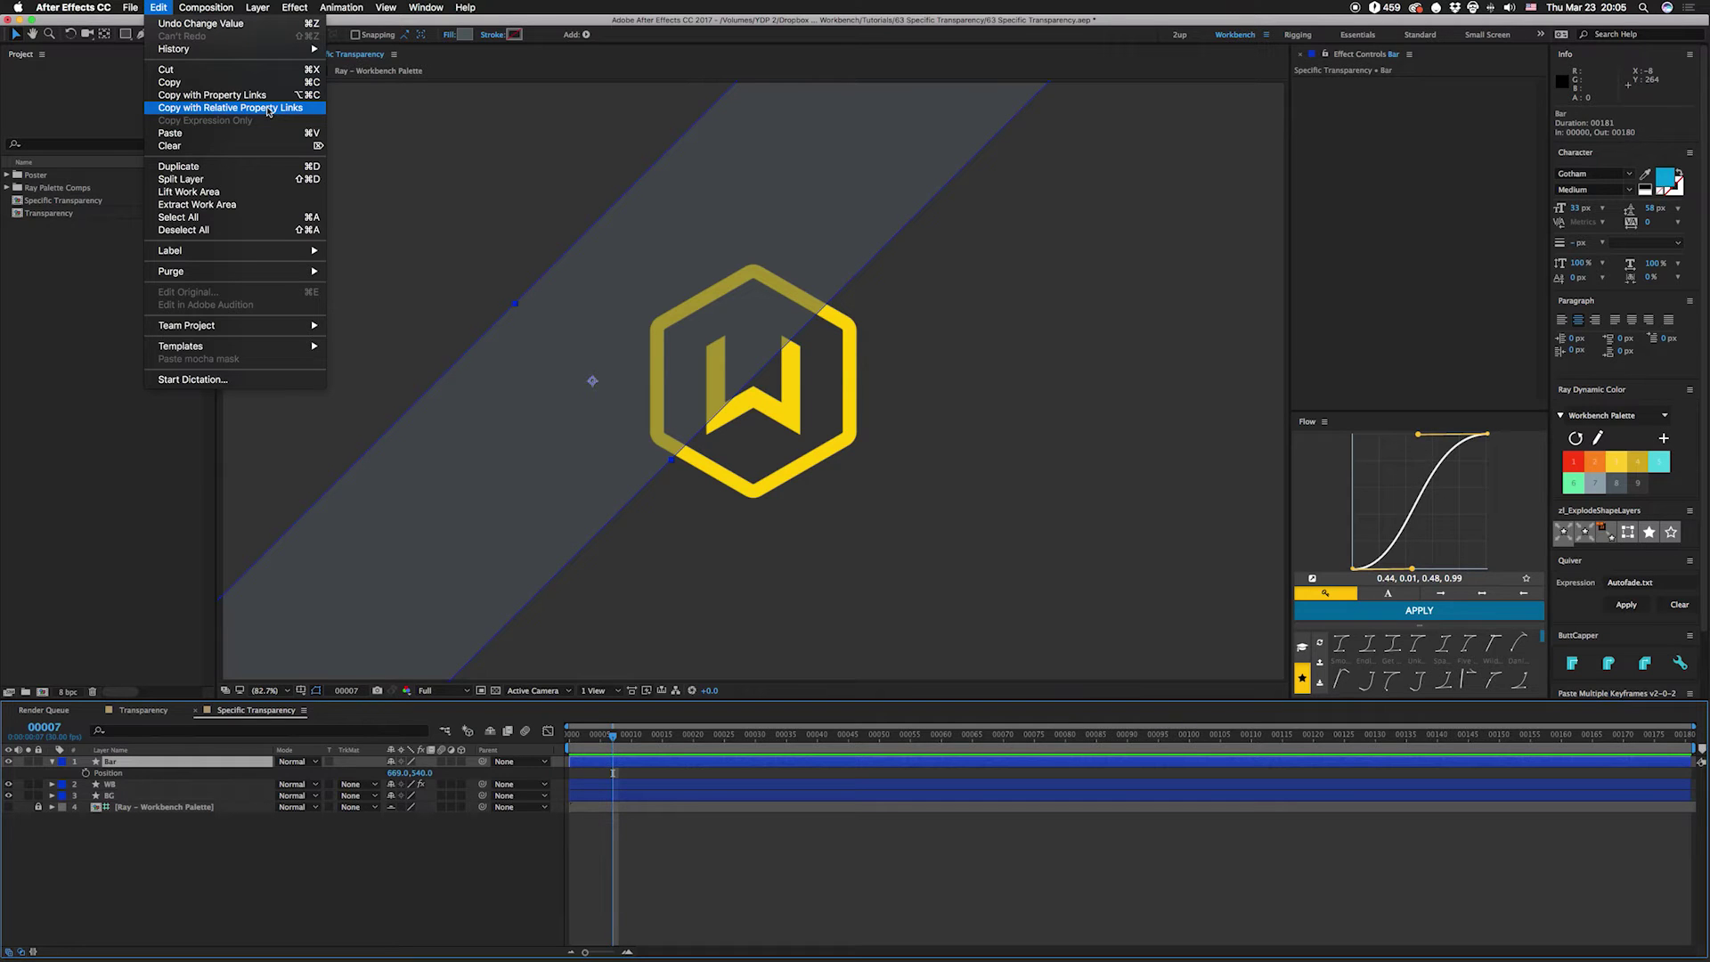
{"action": "left_click", "coordinate": [268, 109]}
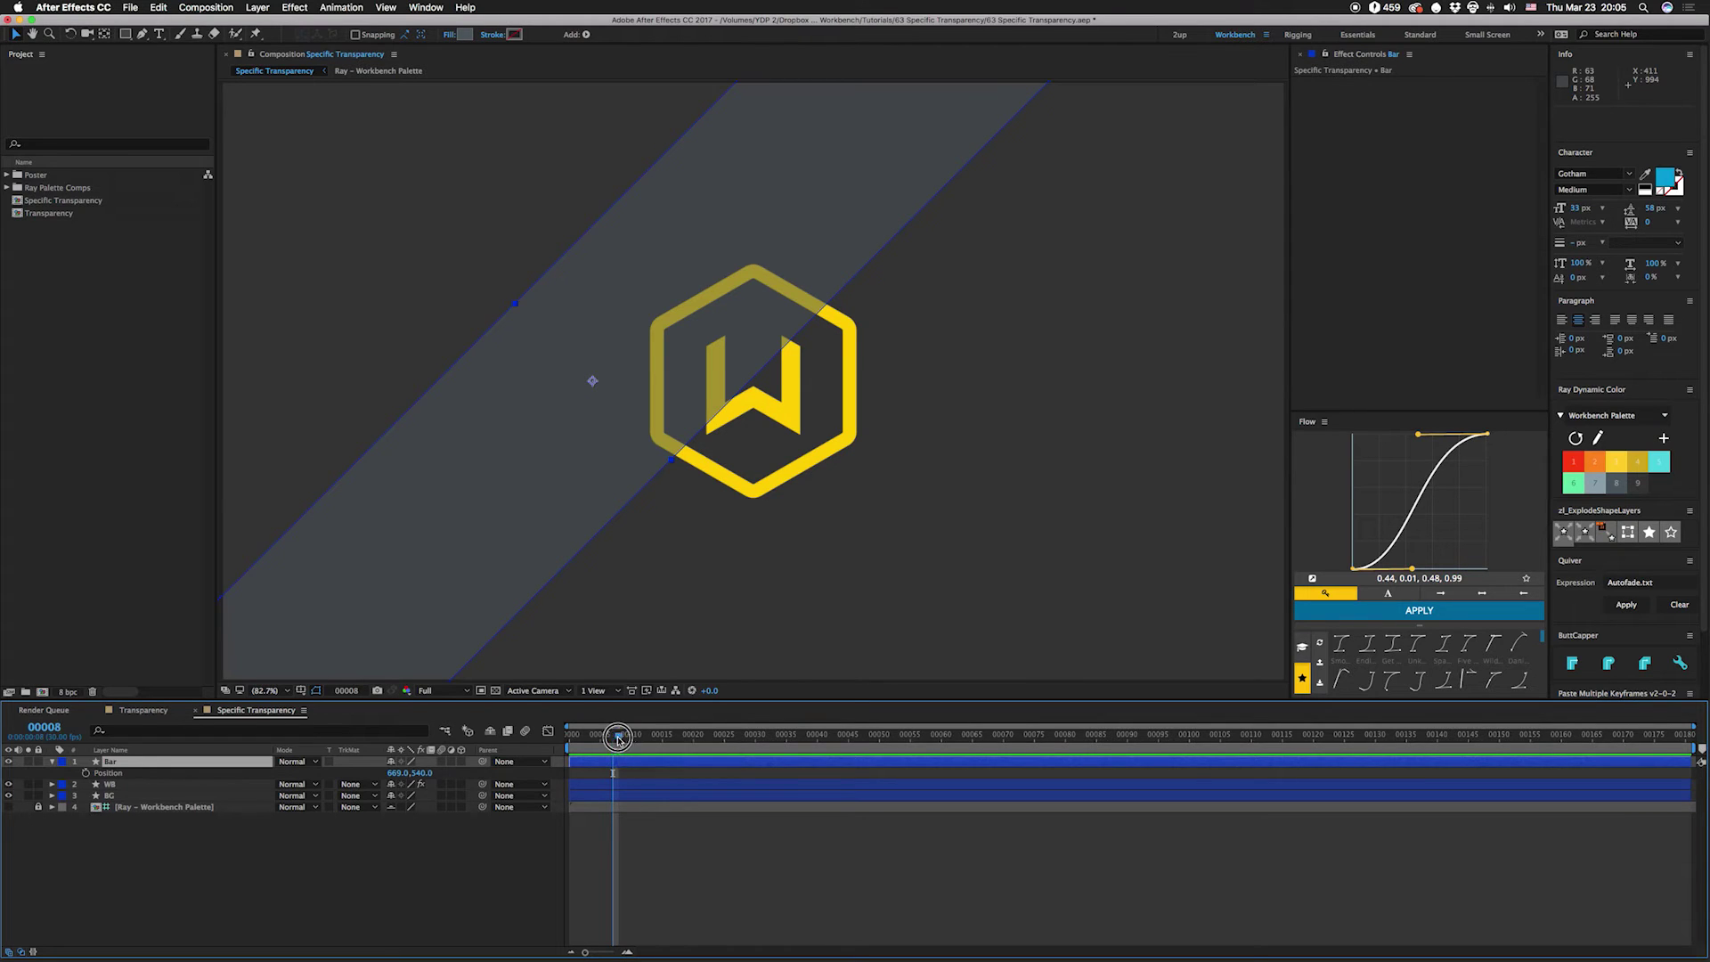
Paste the linked Bar copy at frame 0 and rename it 'Bar - T'
{"action": "left_click_drag", "start_coordinate": [621, 739], "coordinate": [561, 742]}
{"action": "key", "text": "ctrl+d"}
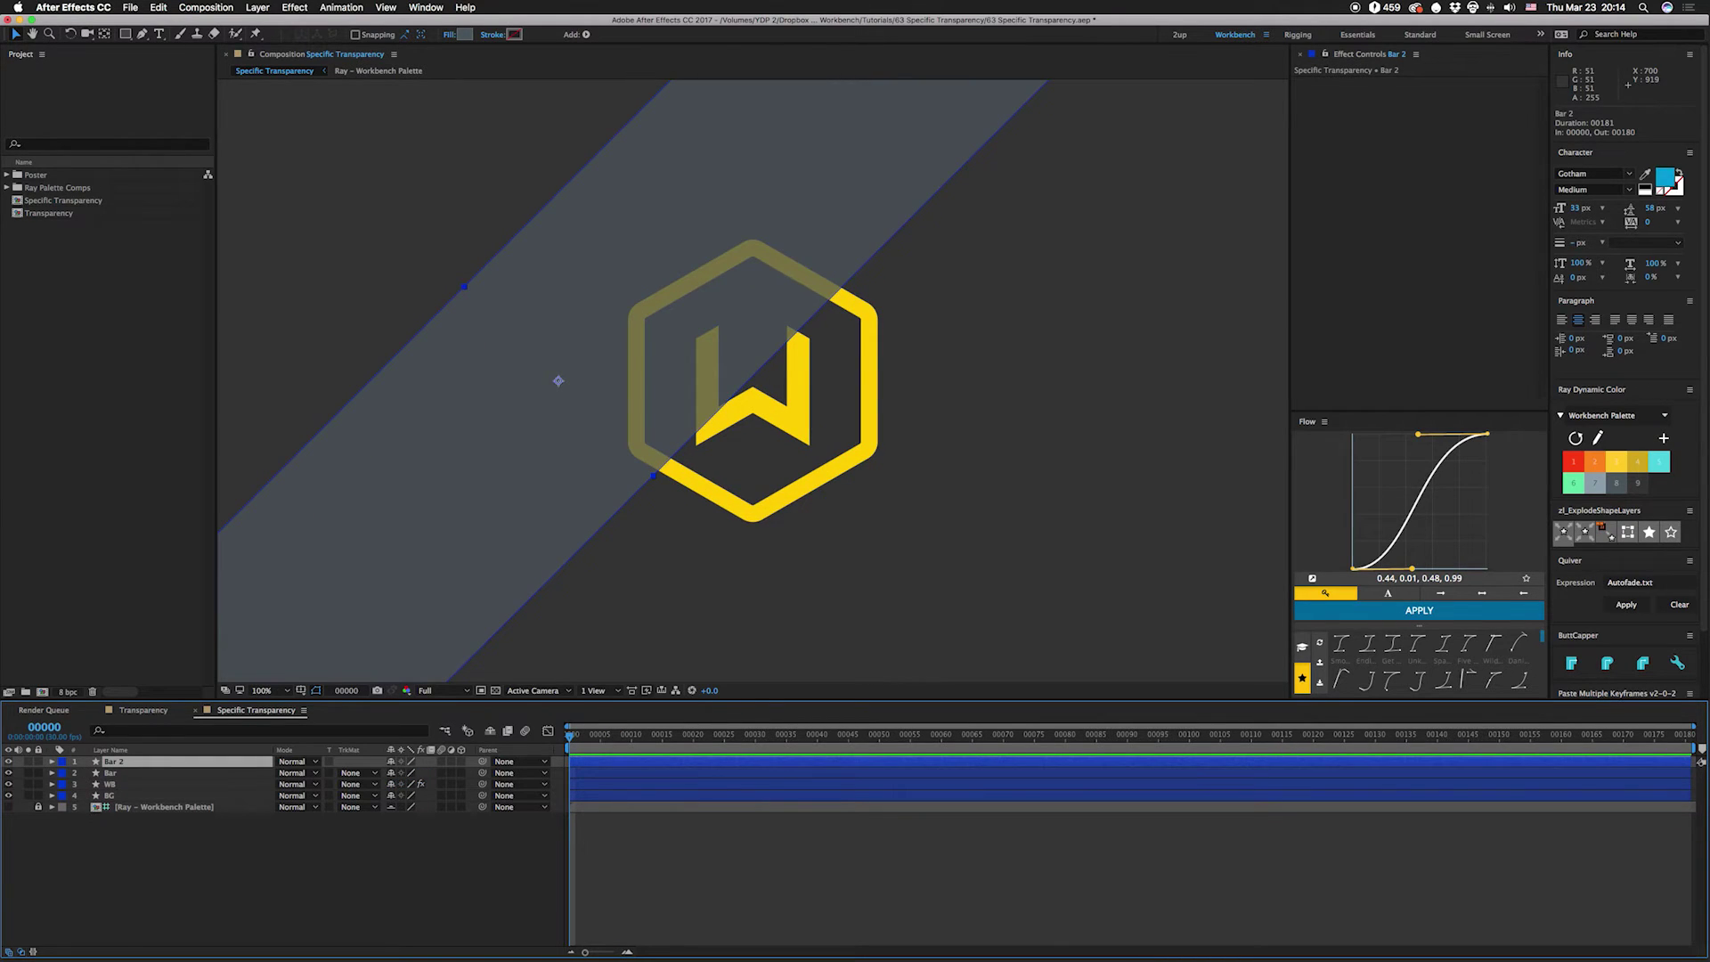
{"action": "key", "text": "Return"}
{"action": "type", "text": "Ba"}
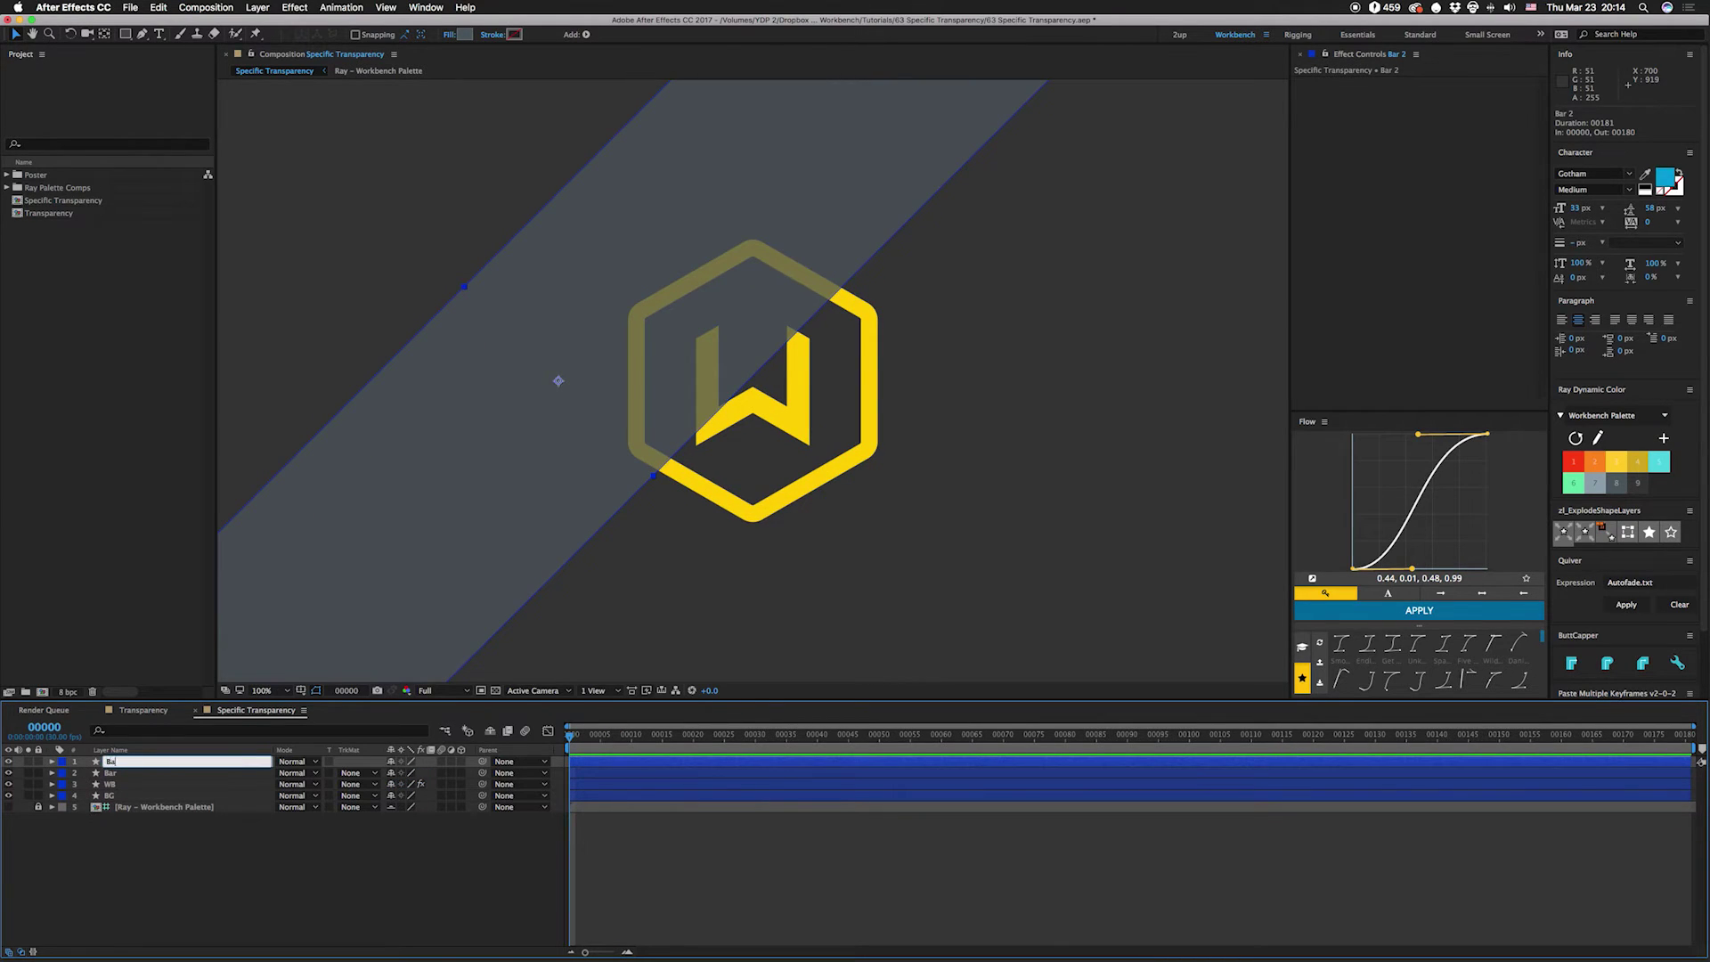
{"action": "type", "text": "r - T"}
{"action": "key", "text": "Return"}
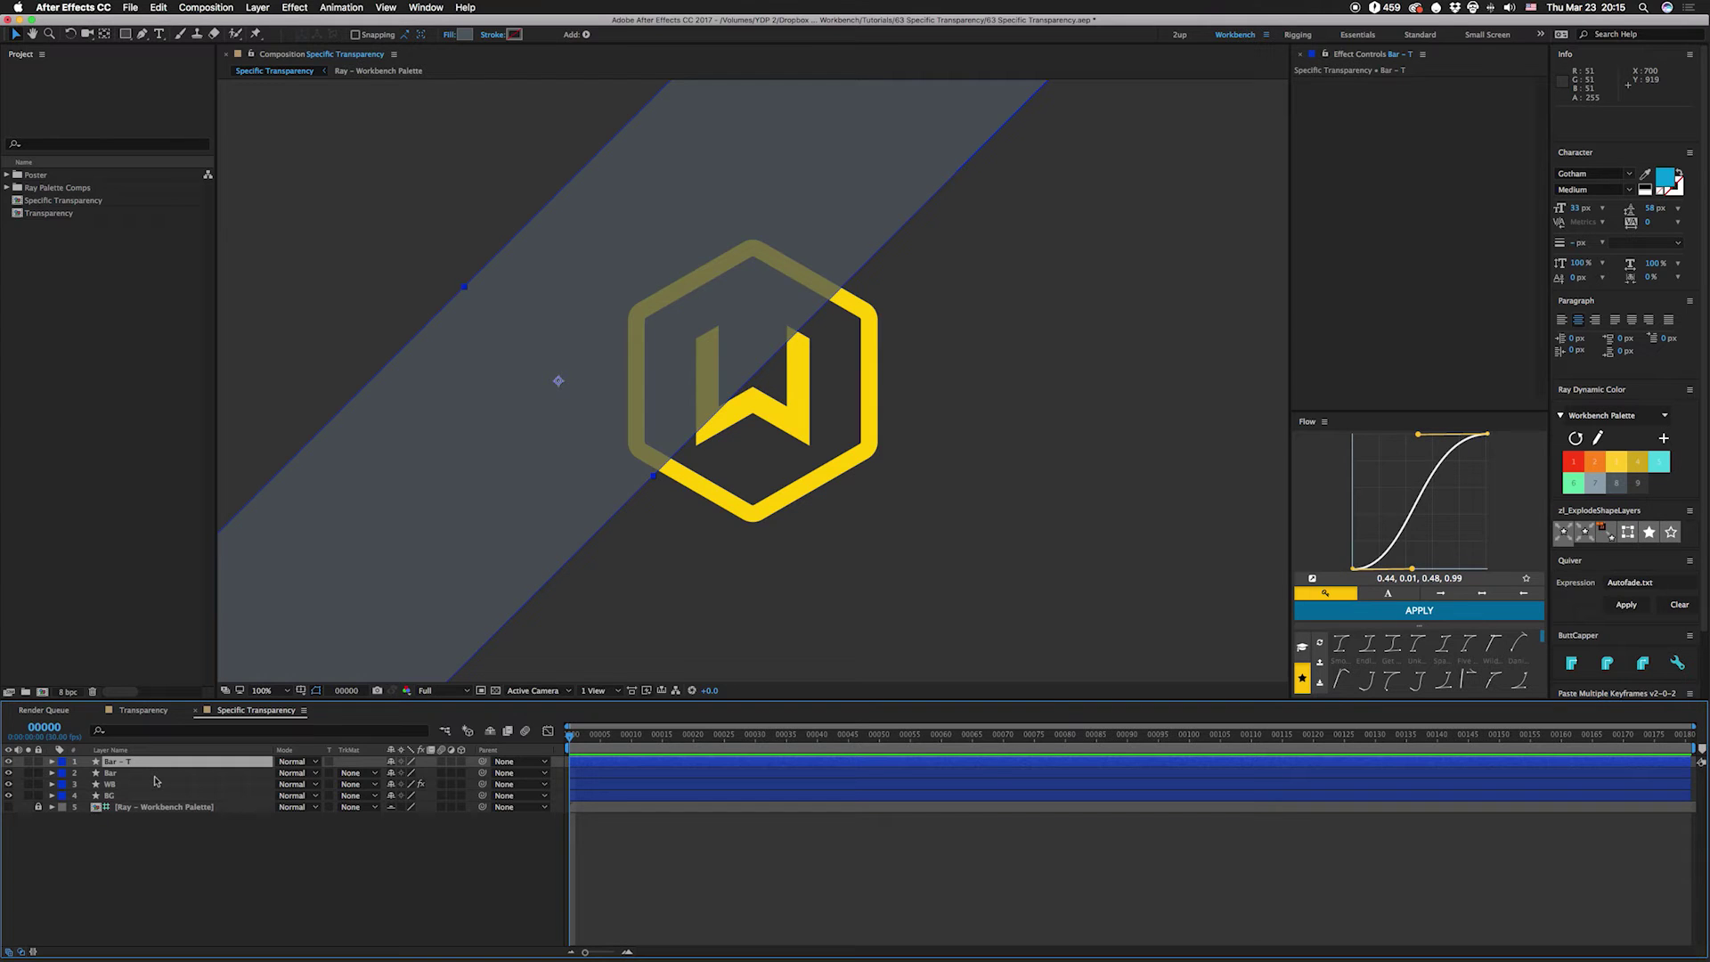
Show Opacity for both bar layers and set Bar's Opacity to 100
{"action": "left_click", "coordinate": [149, 773]}
{"action": "left_click", "coordinate": [140, 843]}
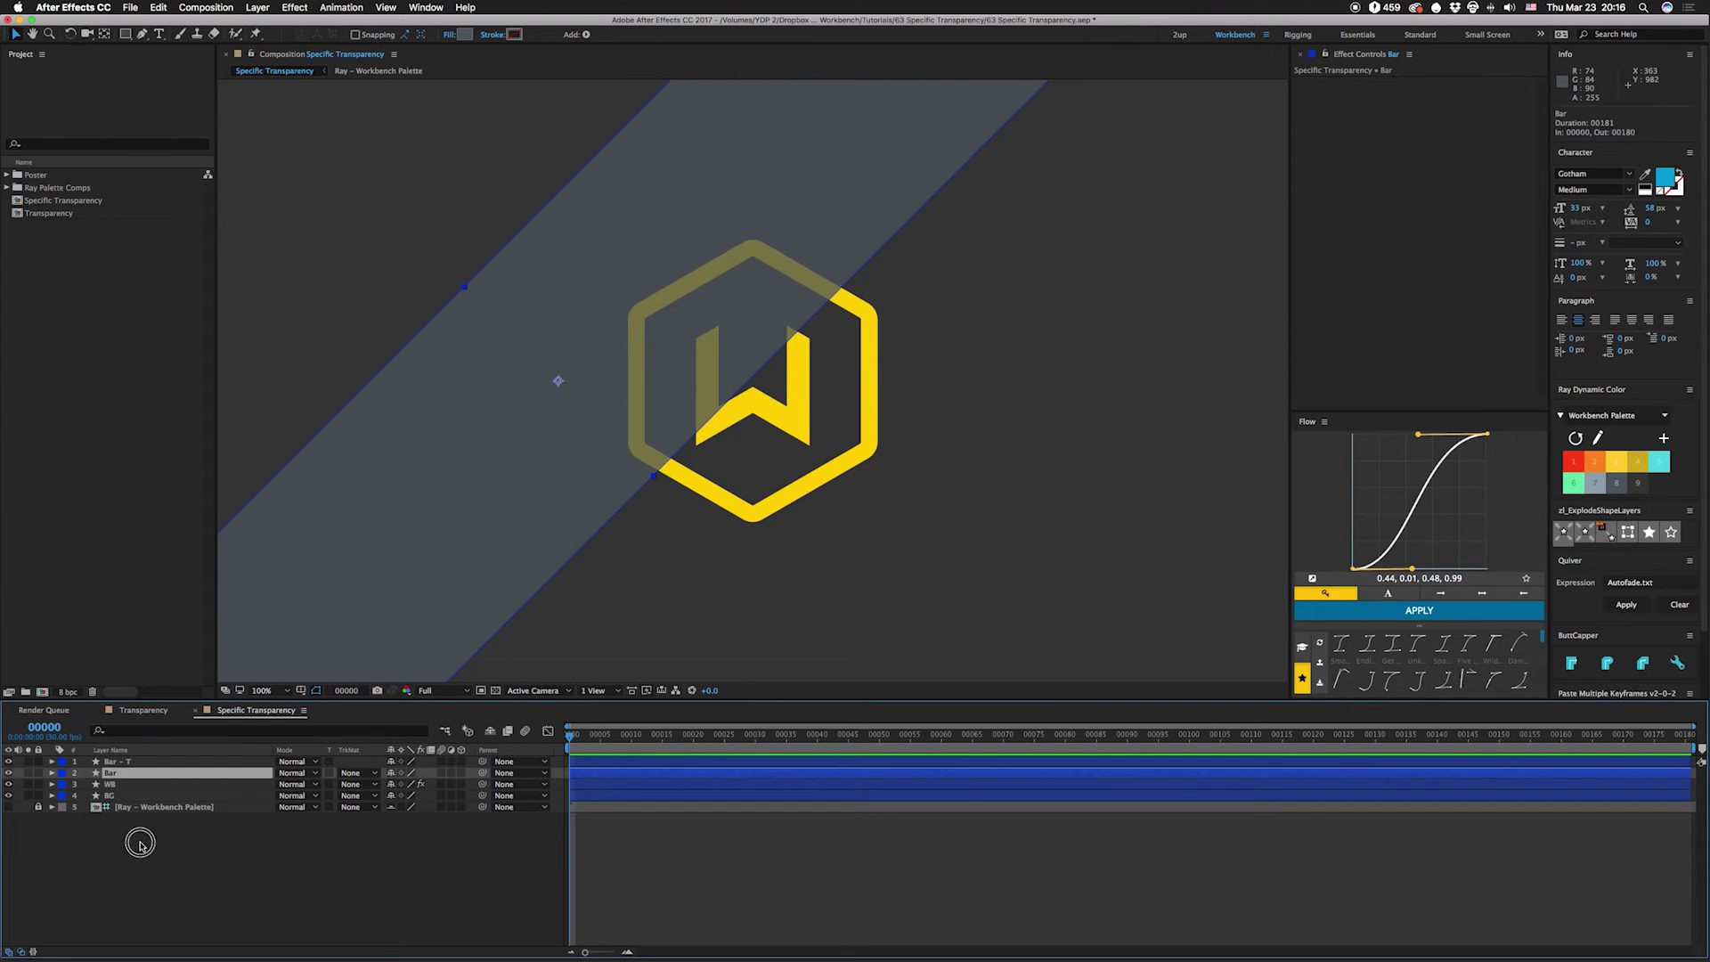
{"action": "left_click", "coordinate": [117, 762]}
{"action": "left_click", "coordinate": [119, 773], "text": "shift"}
{"action": "key", "text": "t"}
{"action": "left_click", "coordinate": [369, 876]}
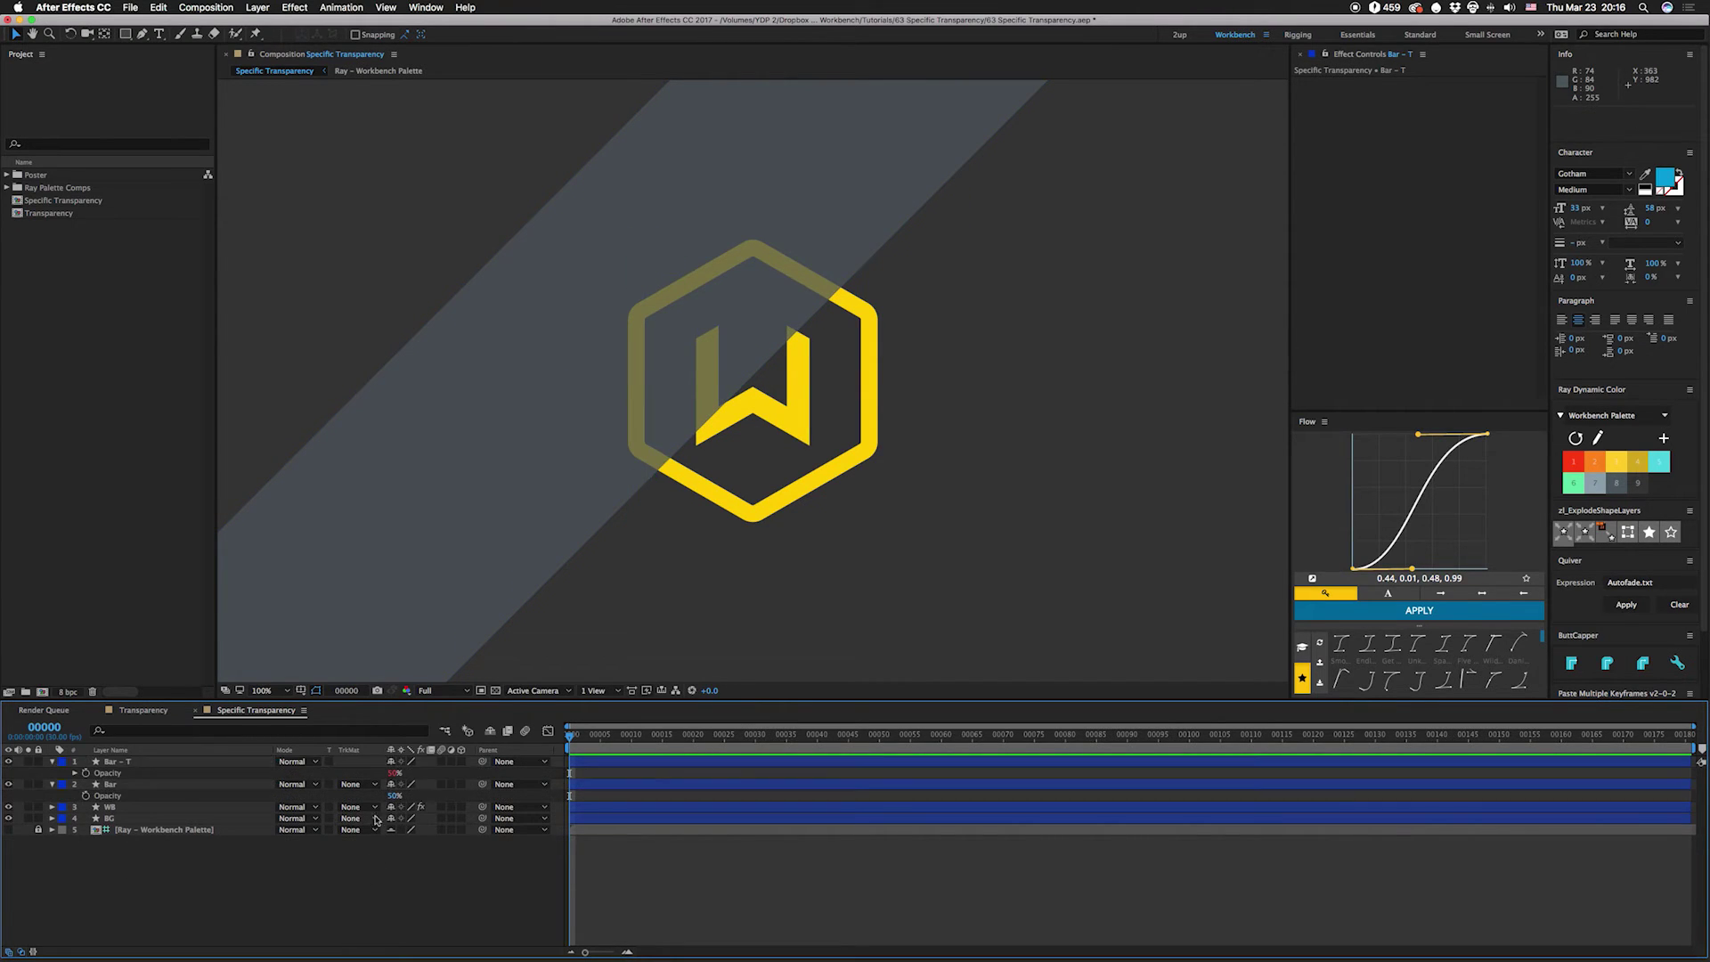
{"action": "left_click", "coordinate": [392, 797]}
{"action": "type", "text": "100"}
{"action": "key", "text": "Return"}
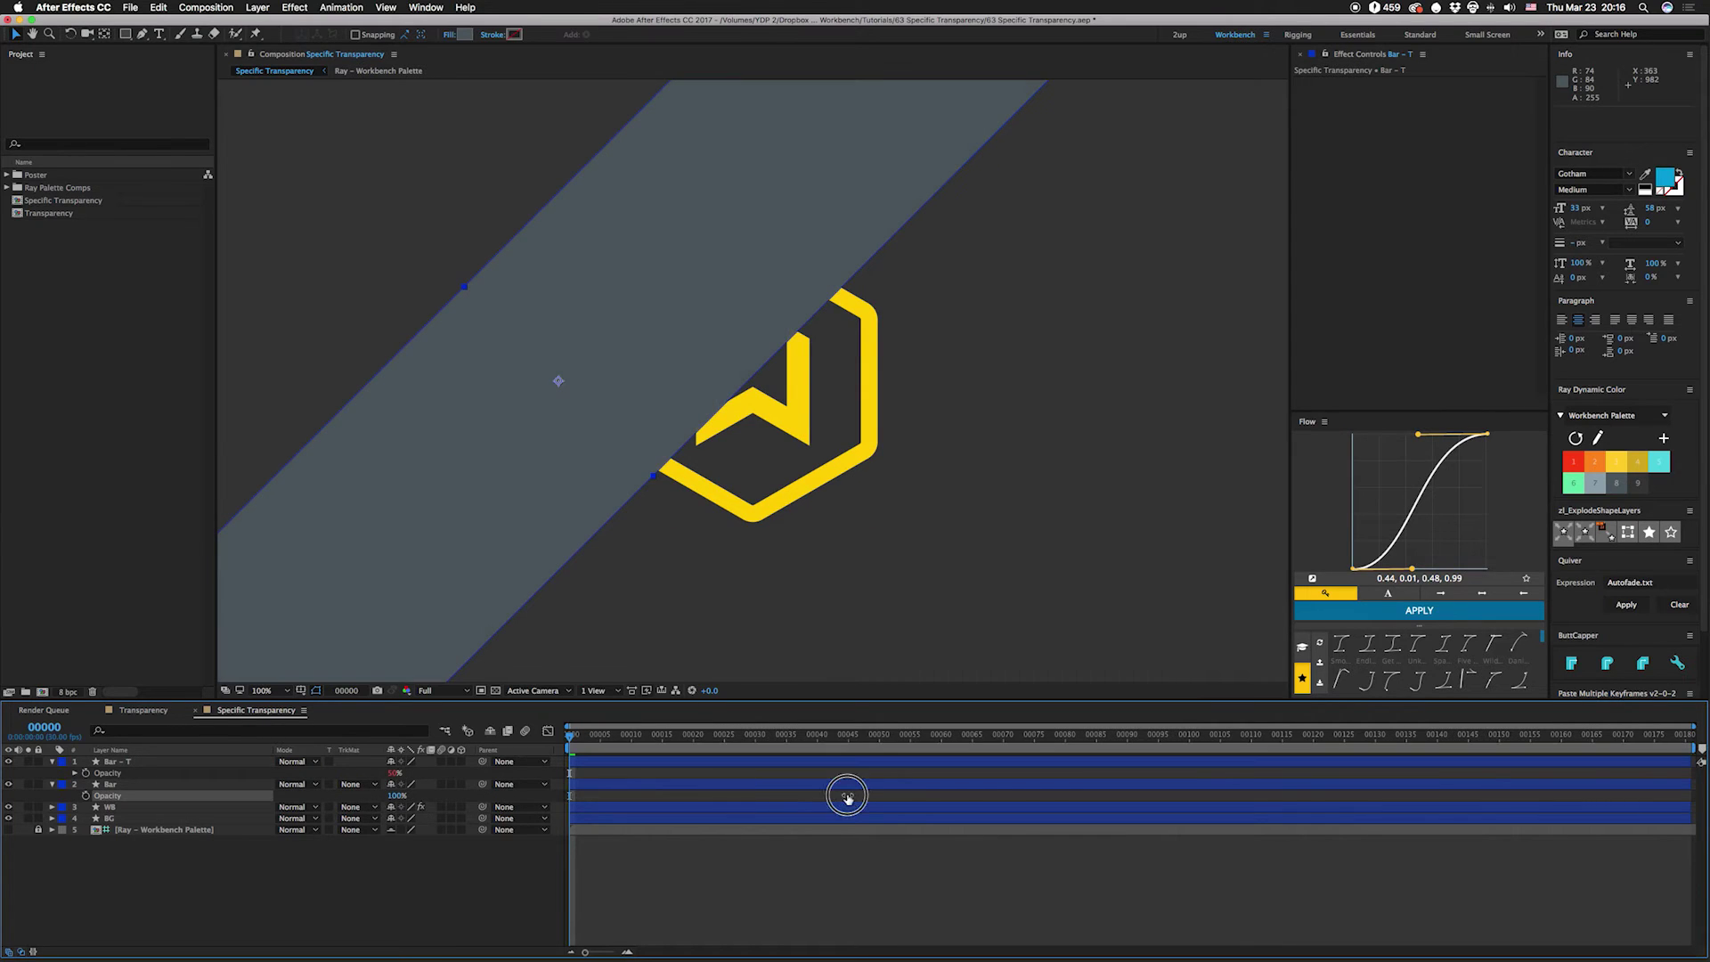
Delete the opacity expression on Bar - T so it stays at 50%
{"action": "left_click", "coordinate": [847, 795]}
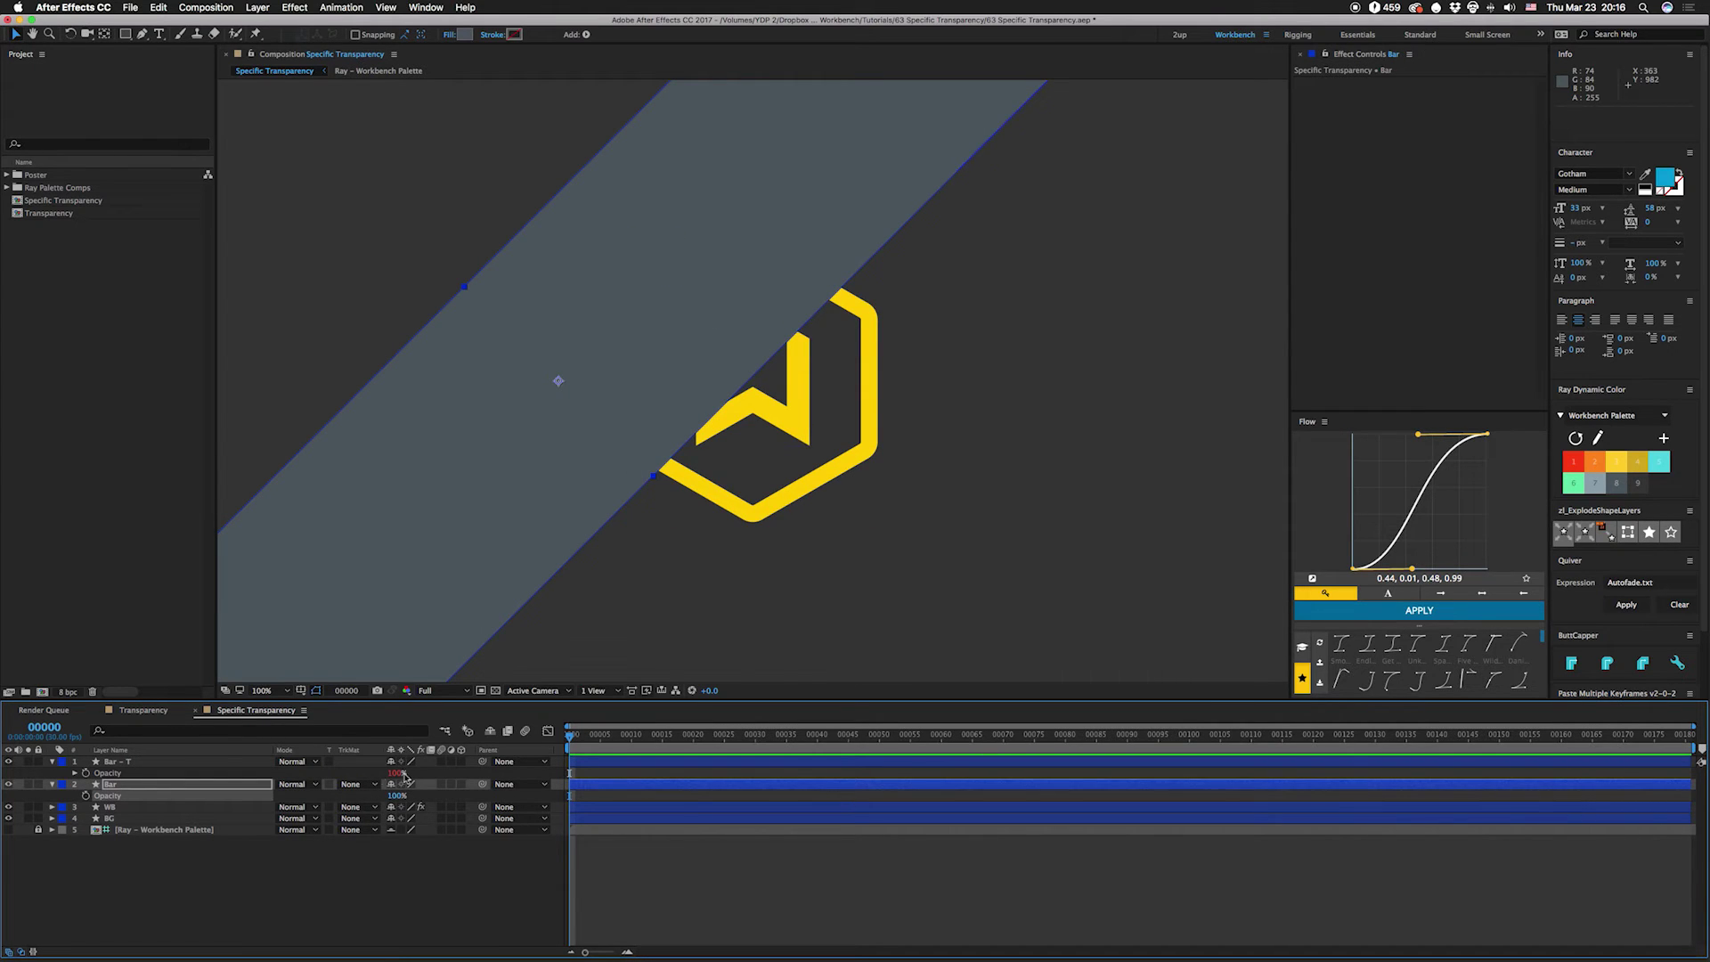
{"action": "left_click", "coordinate": [79, 773], "text": "alt"}
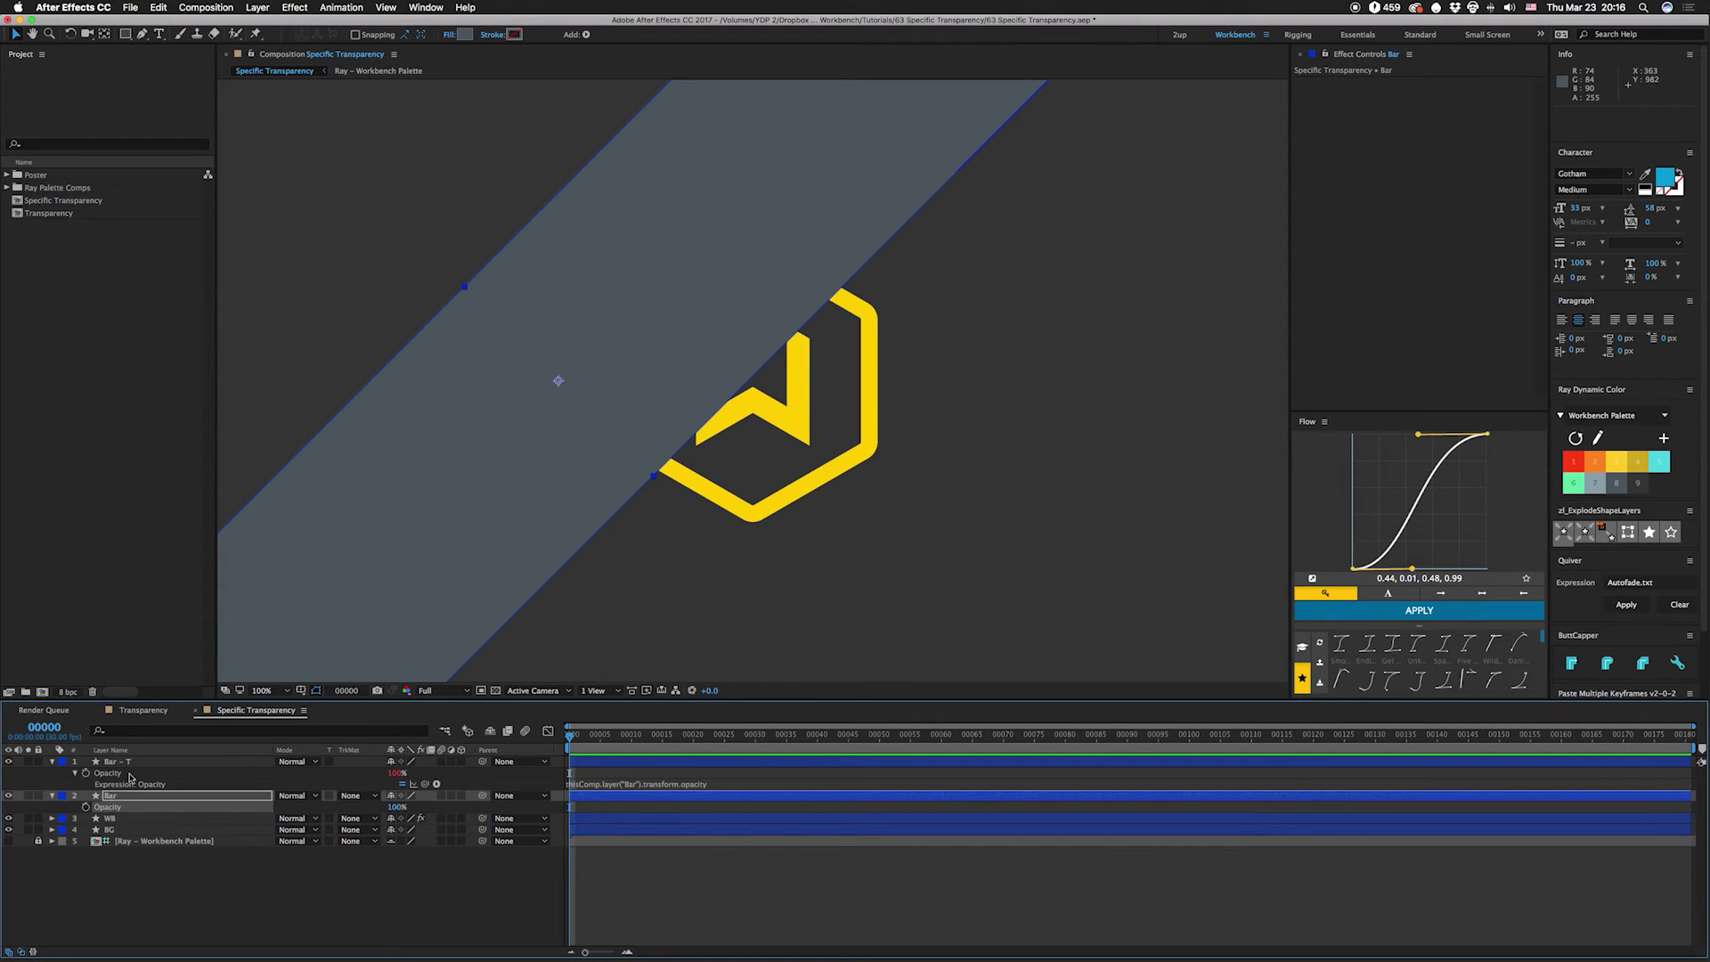
{"action": "left_click", "coordinate": [634, 789]}
{"action": "key", "text": "BackSpace"}
{"action": "key", "text": "KP_Enter"}
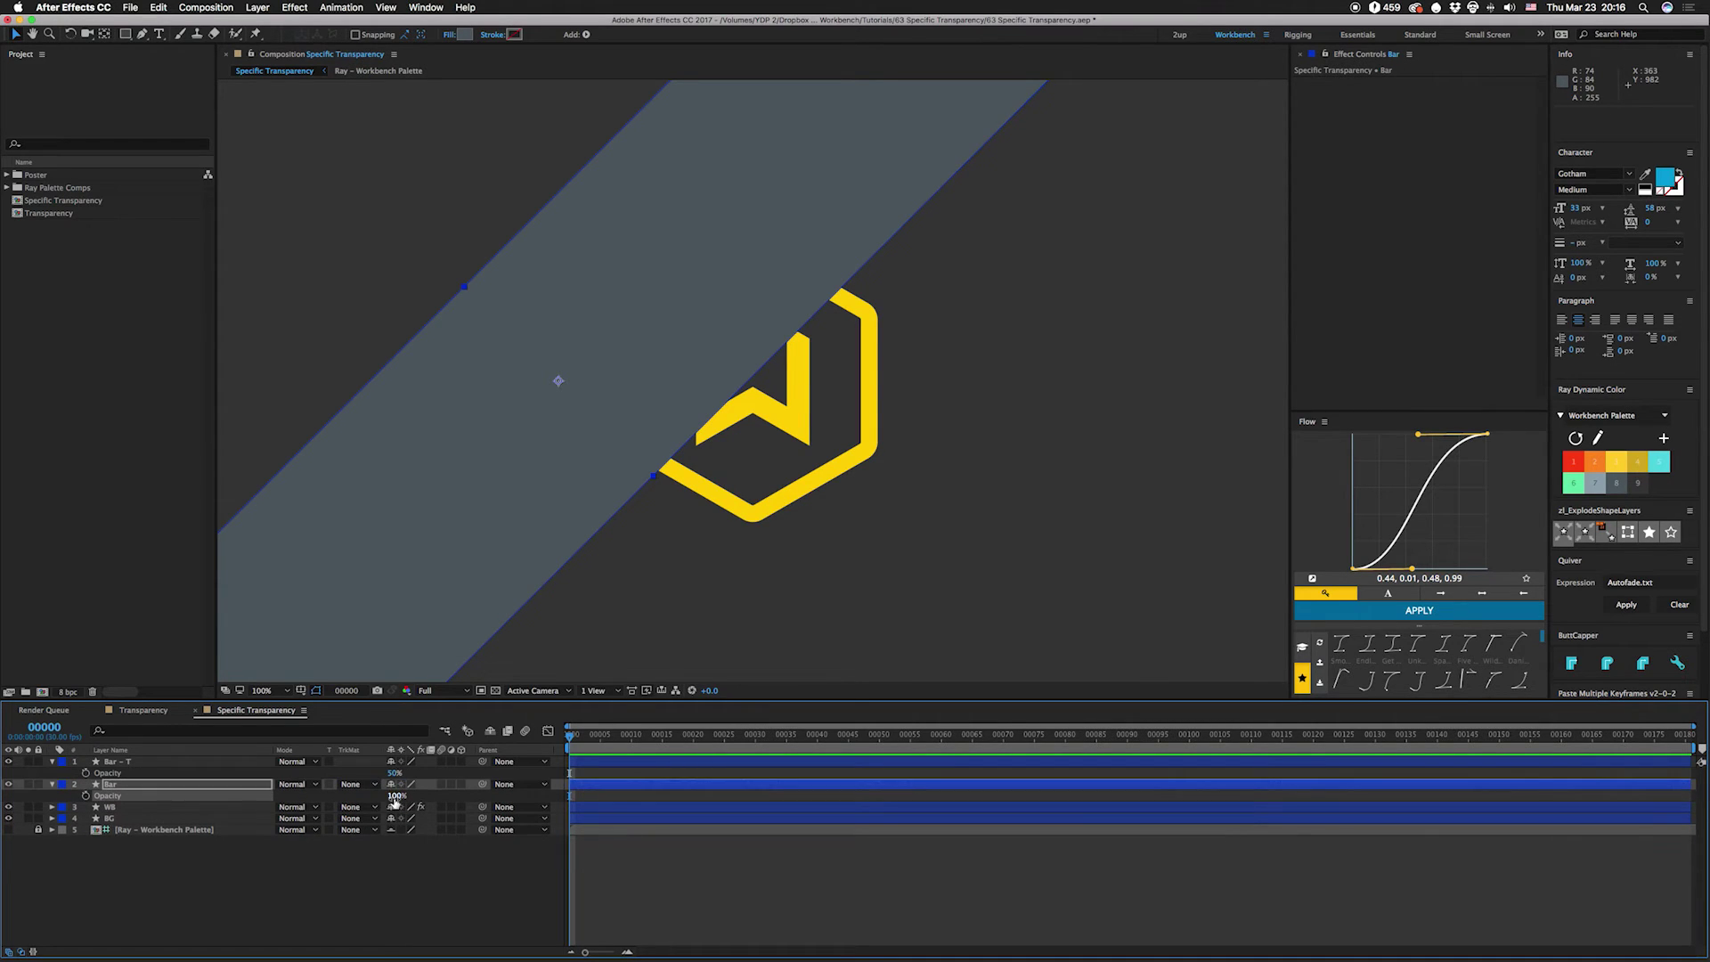
{"action": "left_click", "coordinate": [147, 790]}
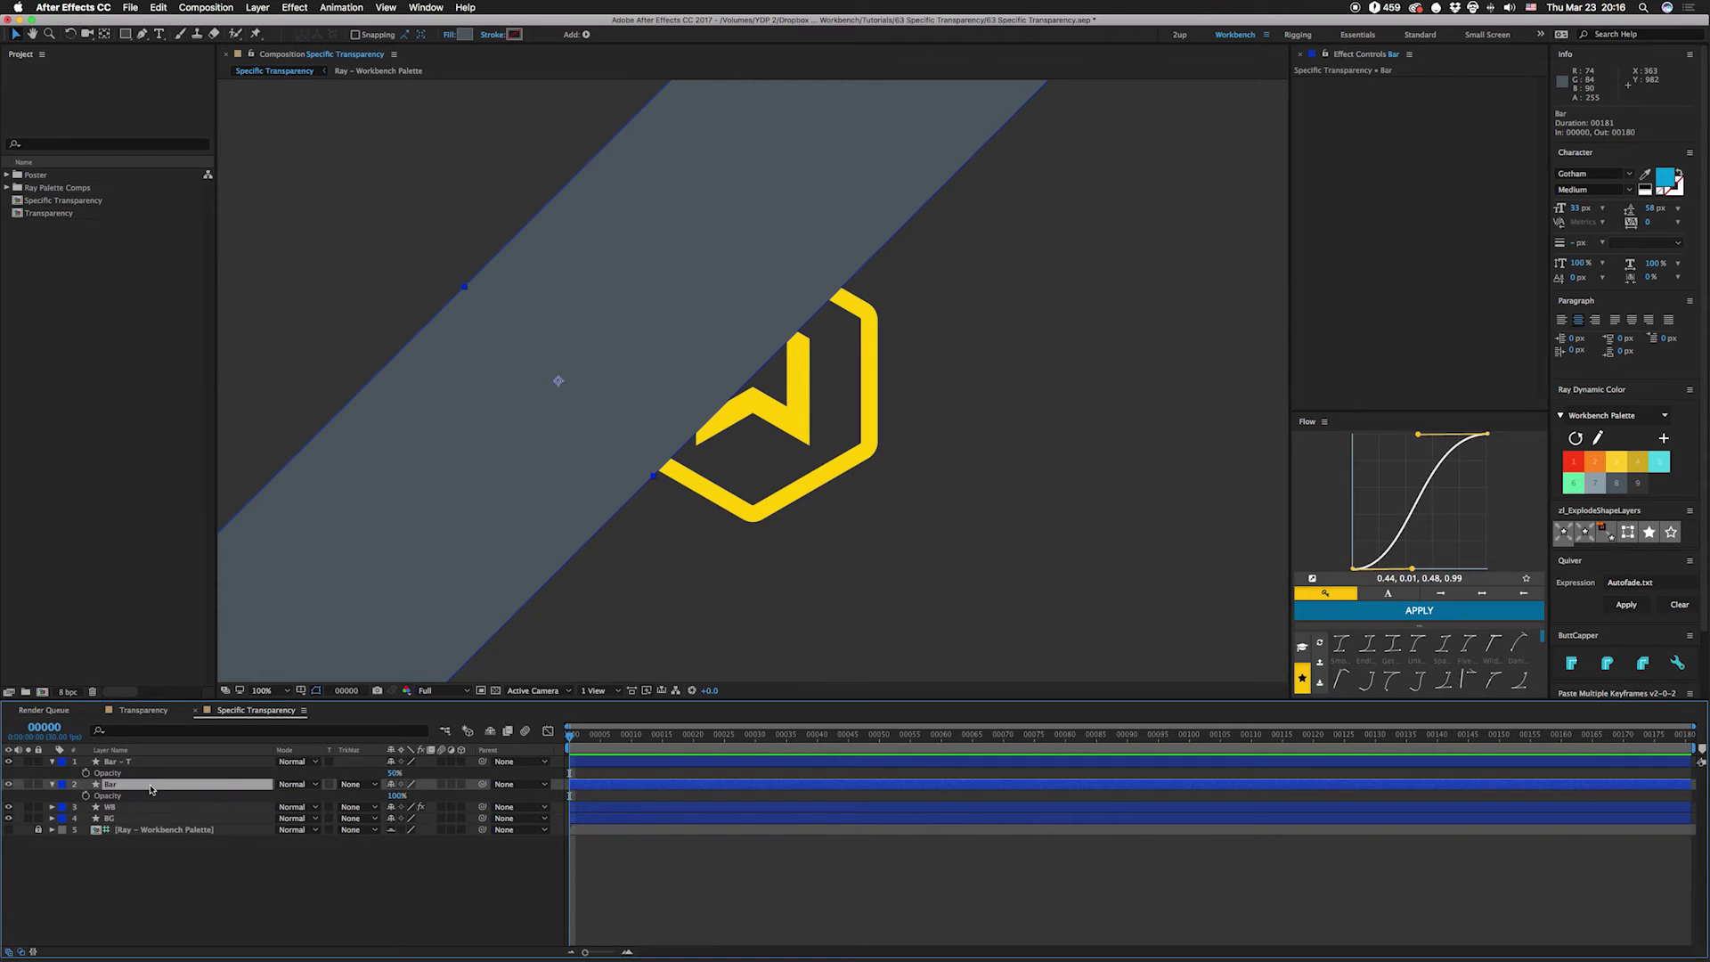
{"action": "key", "text": "ctrl+space"}
Apply Set Matte to Bar, taking the matte from the 3. WB layer
{"action": "type", "text": "set"}
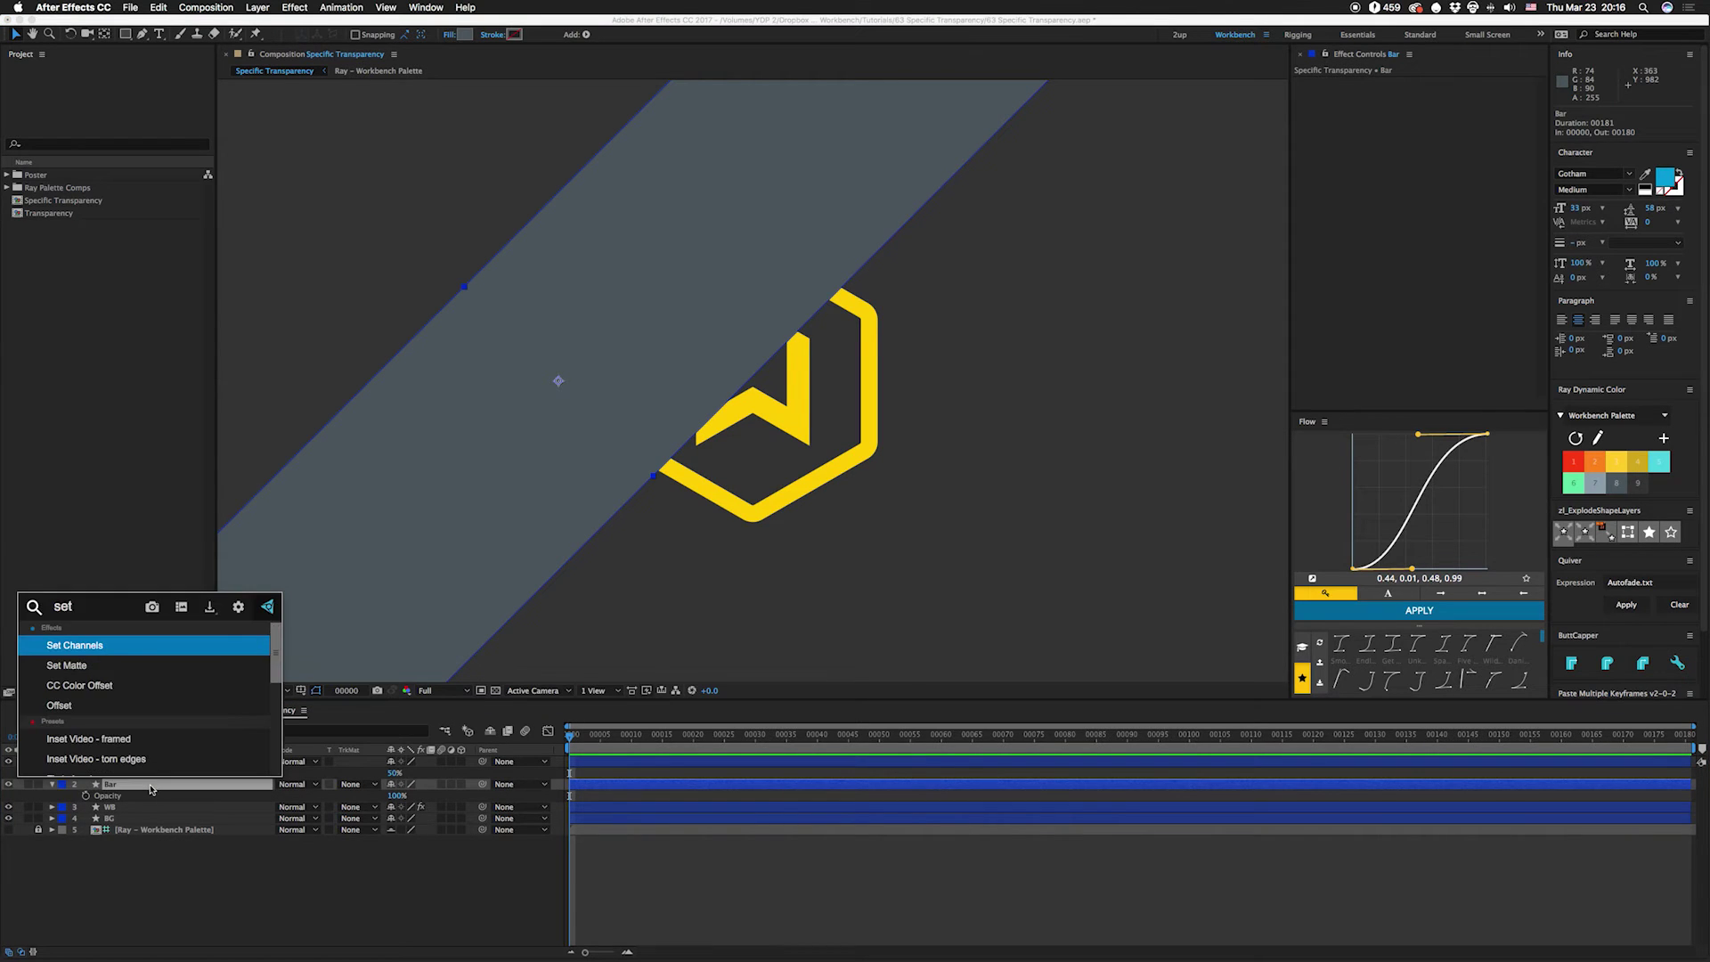
{"action": "key", "text": "Return"}
{"action": "left_click", "coordinate": [1481, 93]}
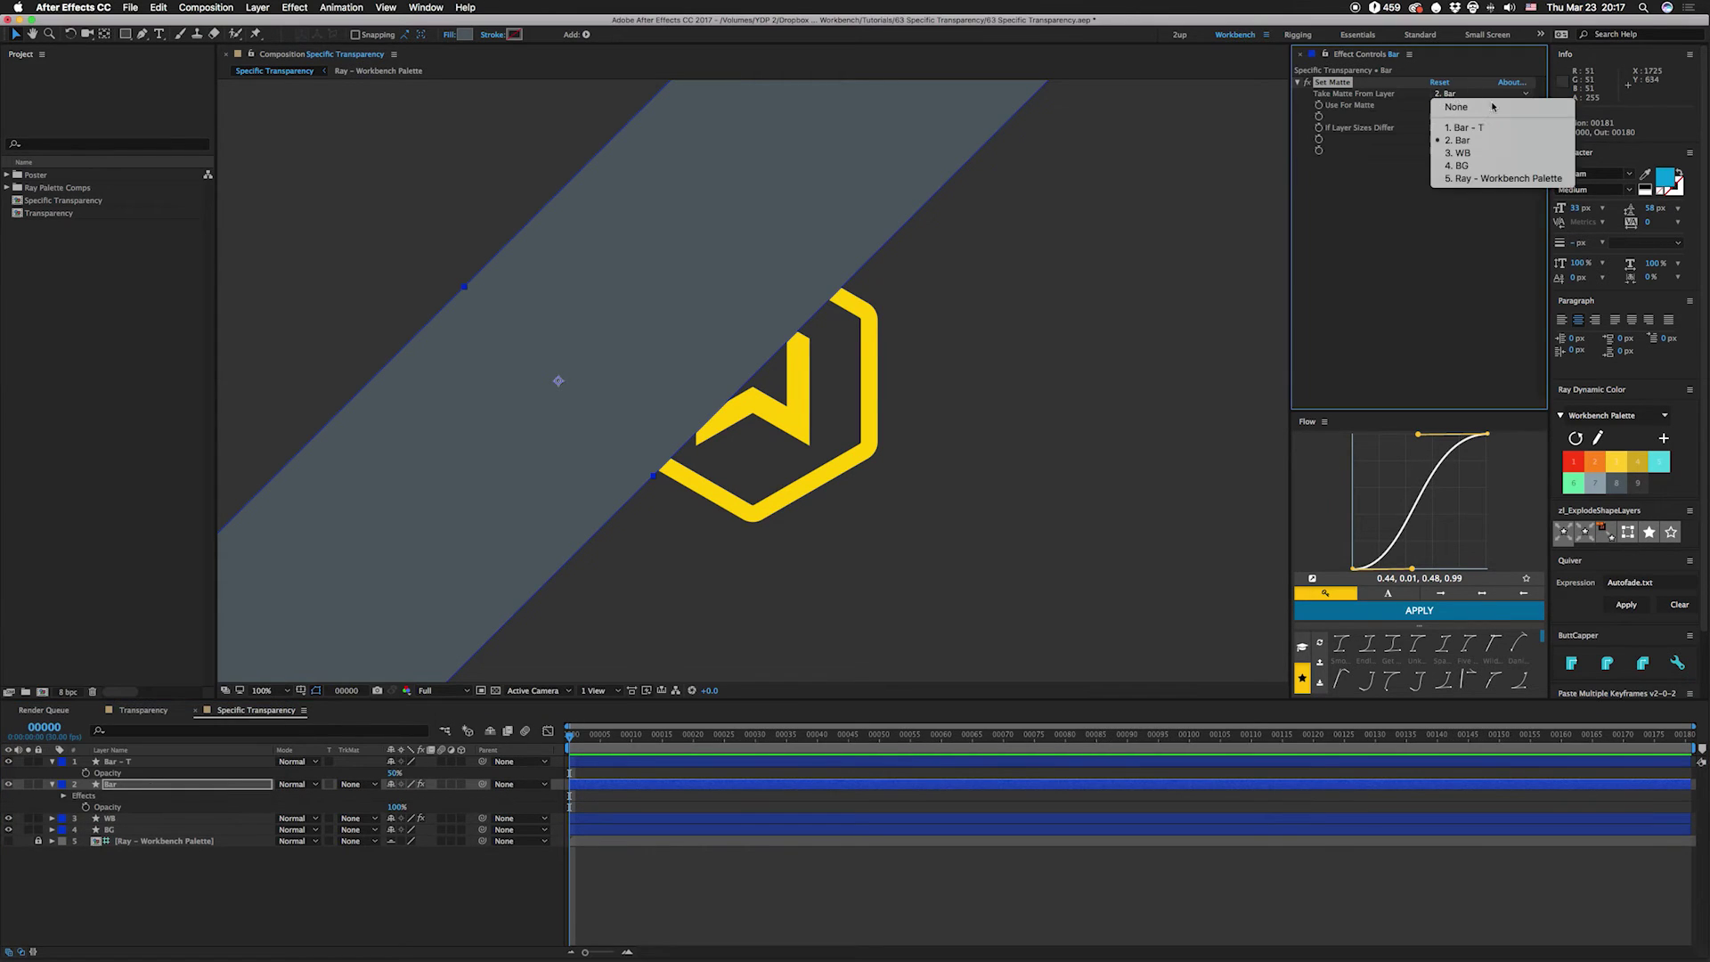
{"action": "left_click", "coordinate": [1451, 157]}
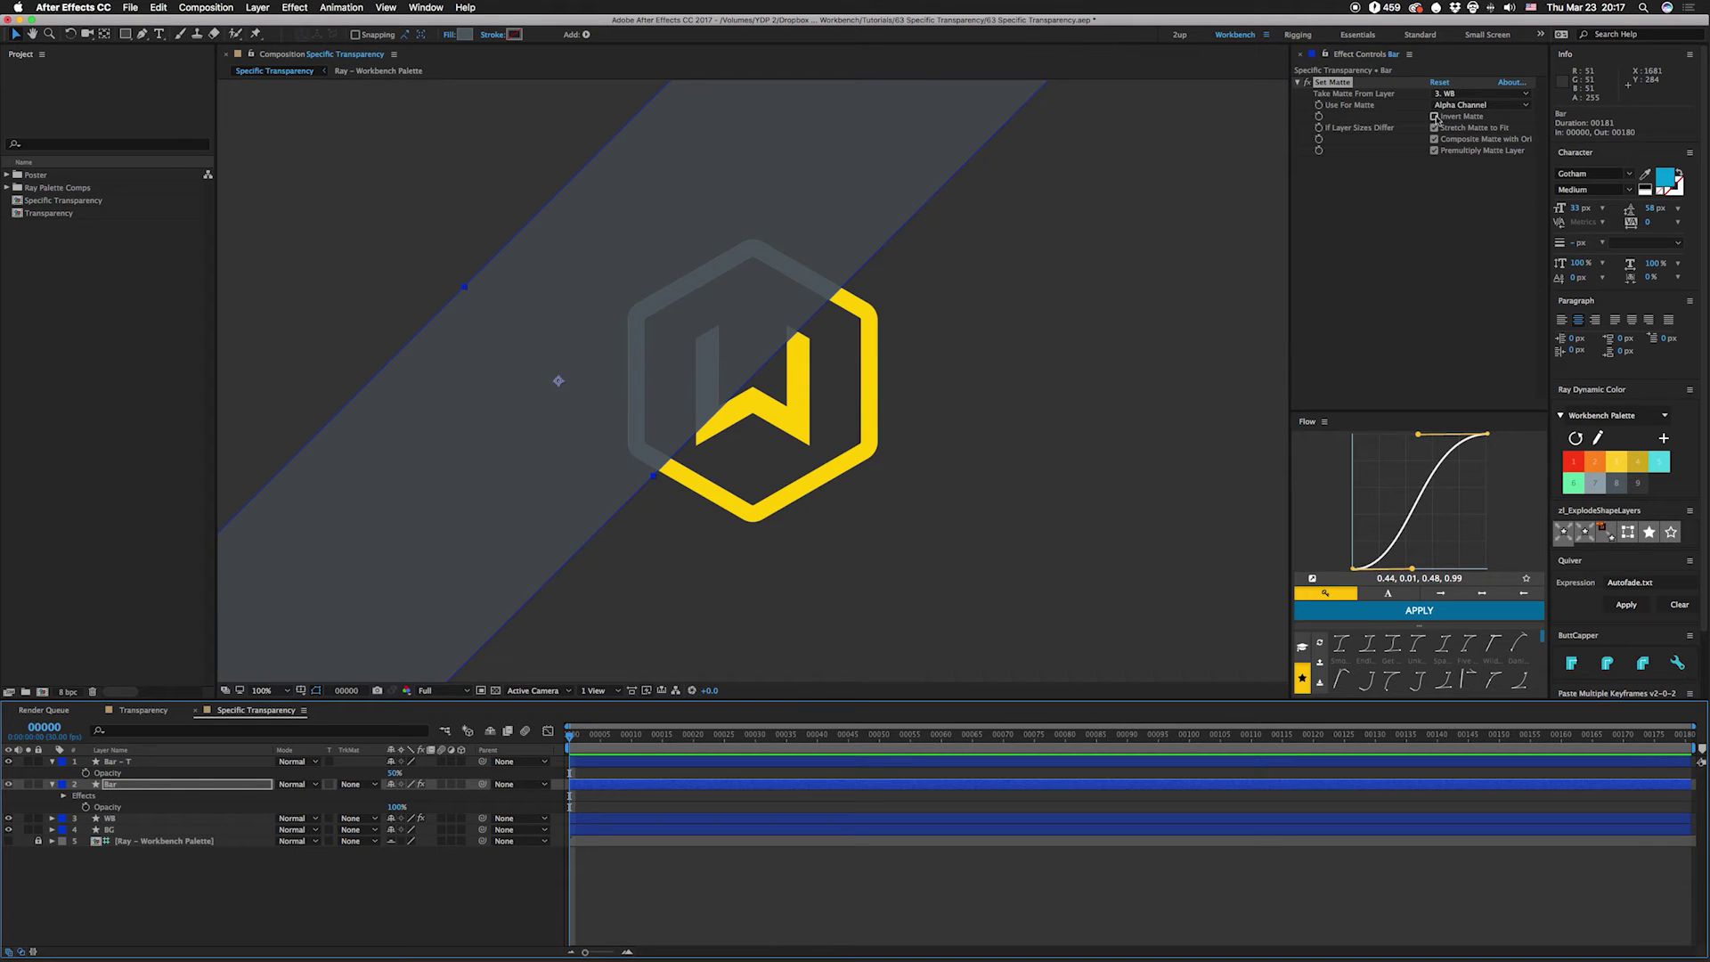
Slide the Bar to X 849 and check transparency using the checkerboard and hidden background
{"action": "key", "text": "p"}
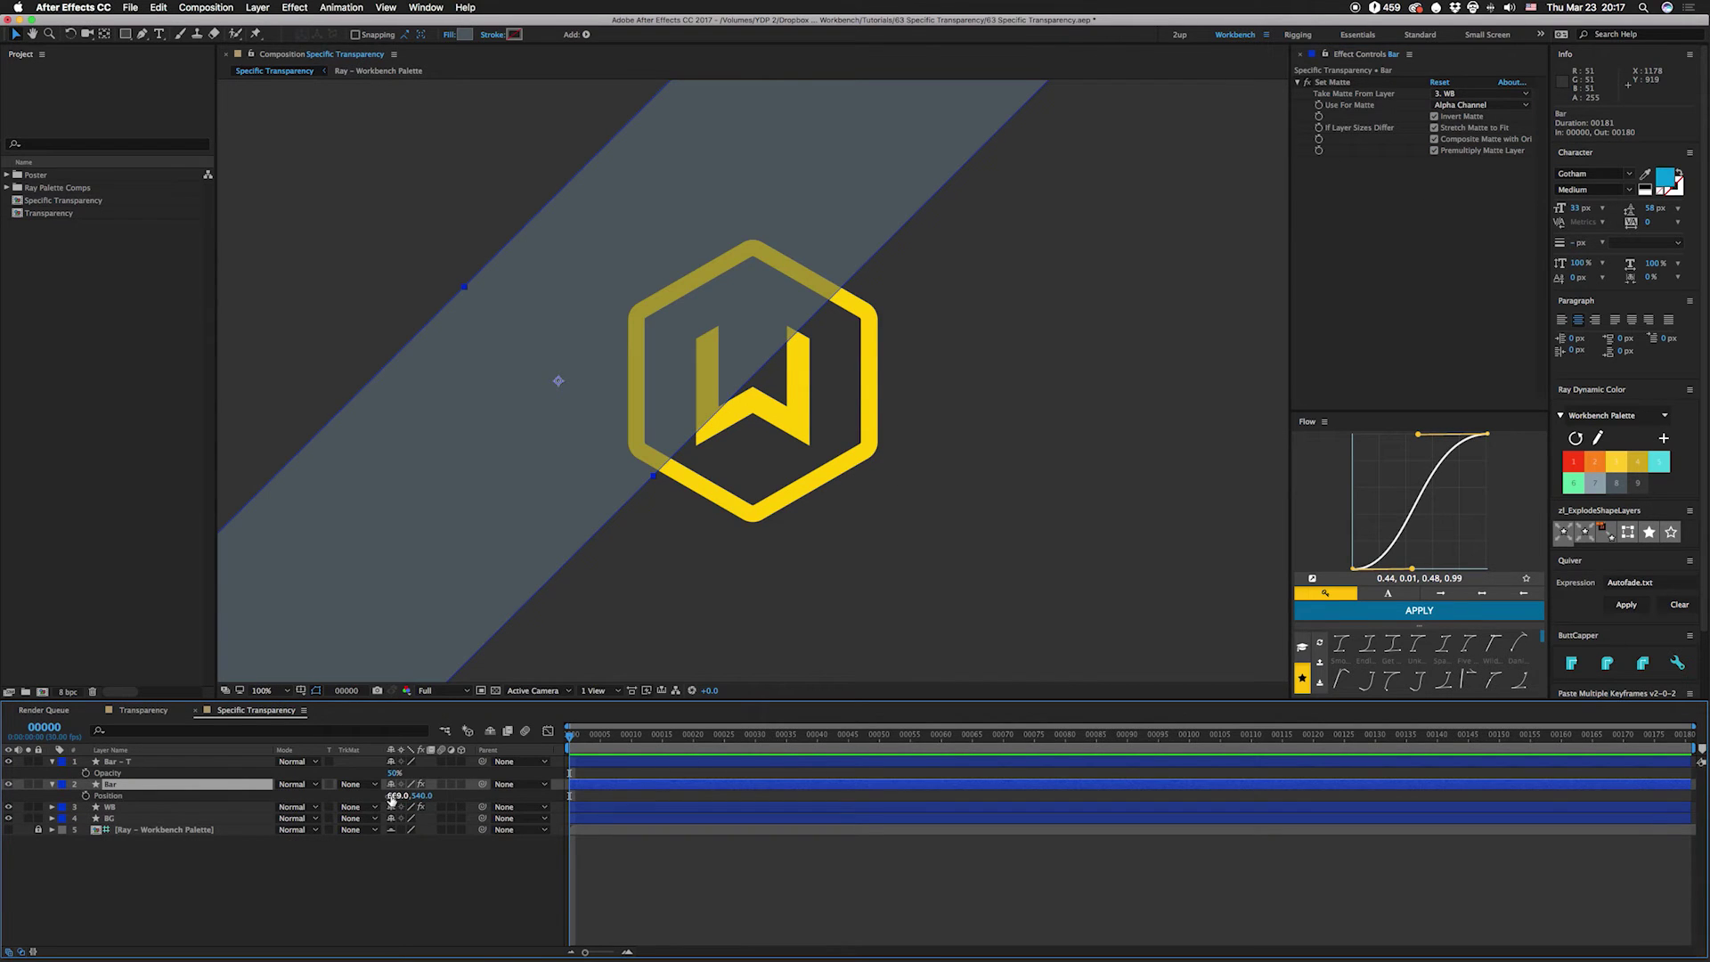
{"action": "left_click_drag", "start_coordinate": [391, 797], "coordinate": [453, 806]}
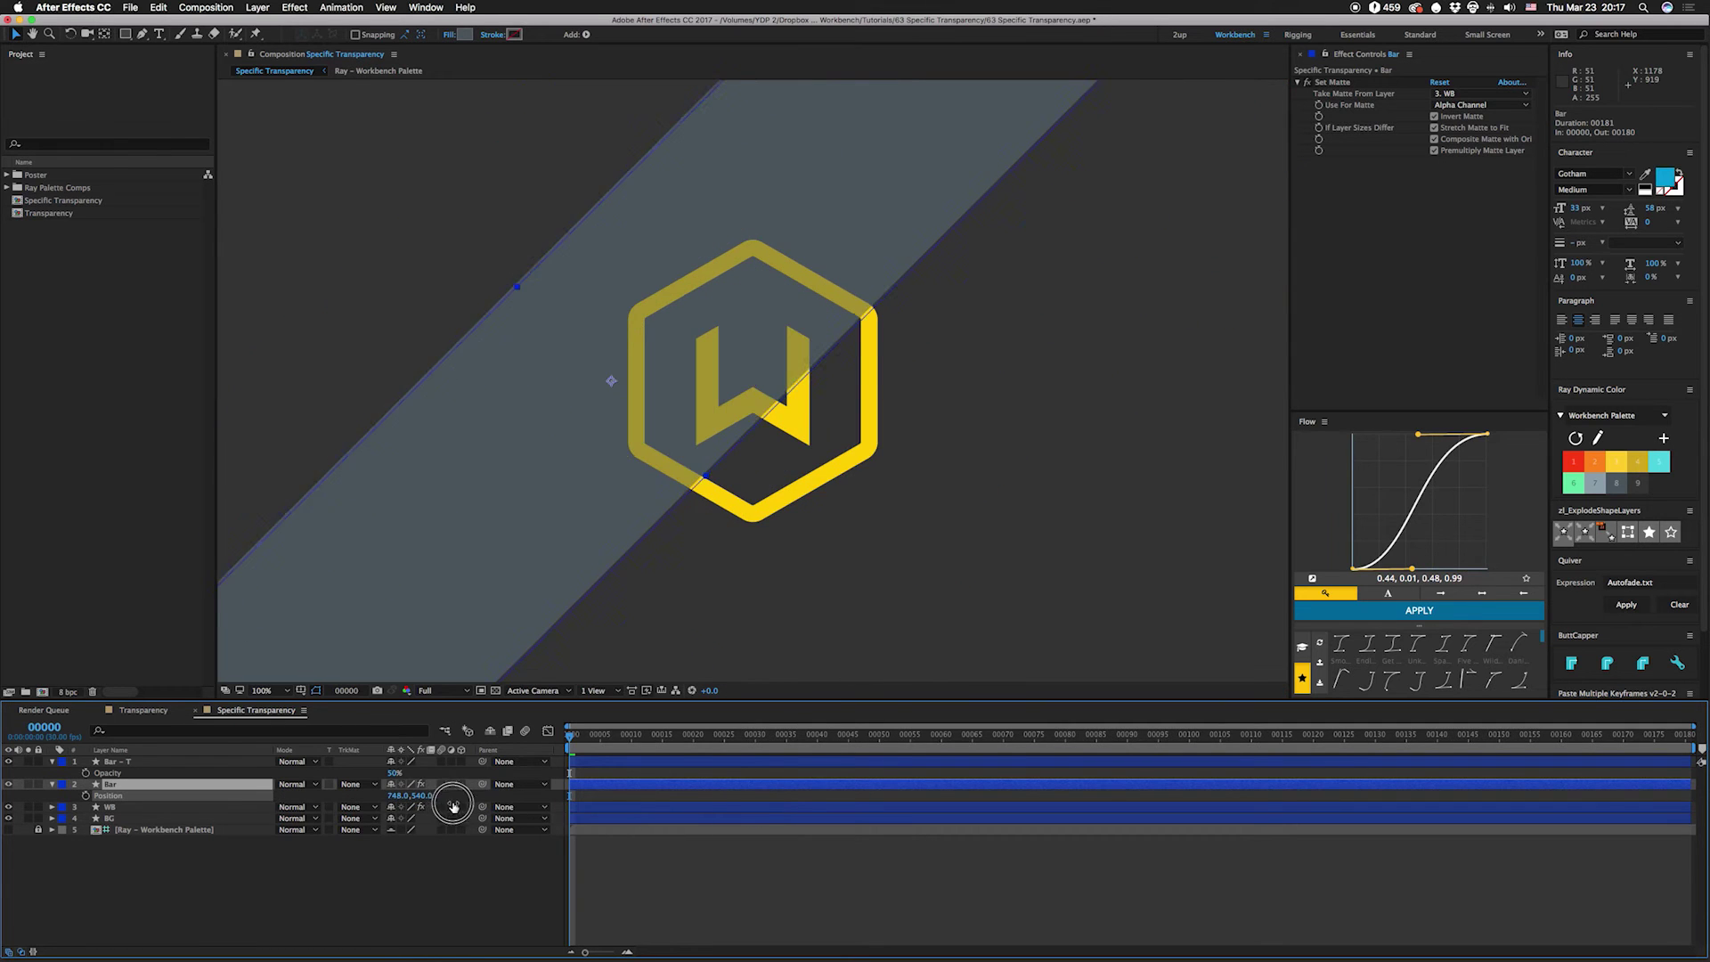
{"action": "left_click", "coordinate": [496, 690]}
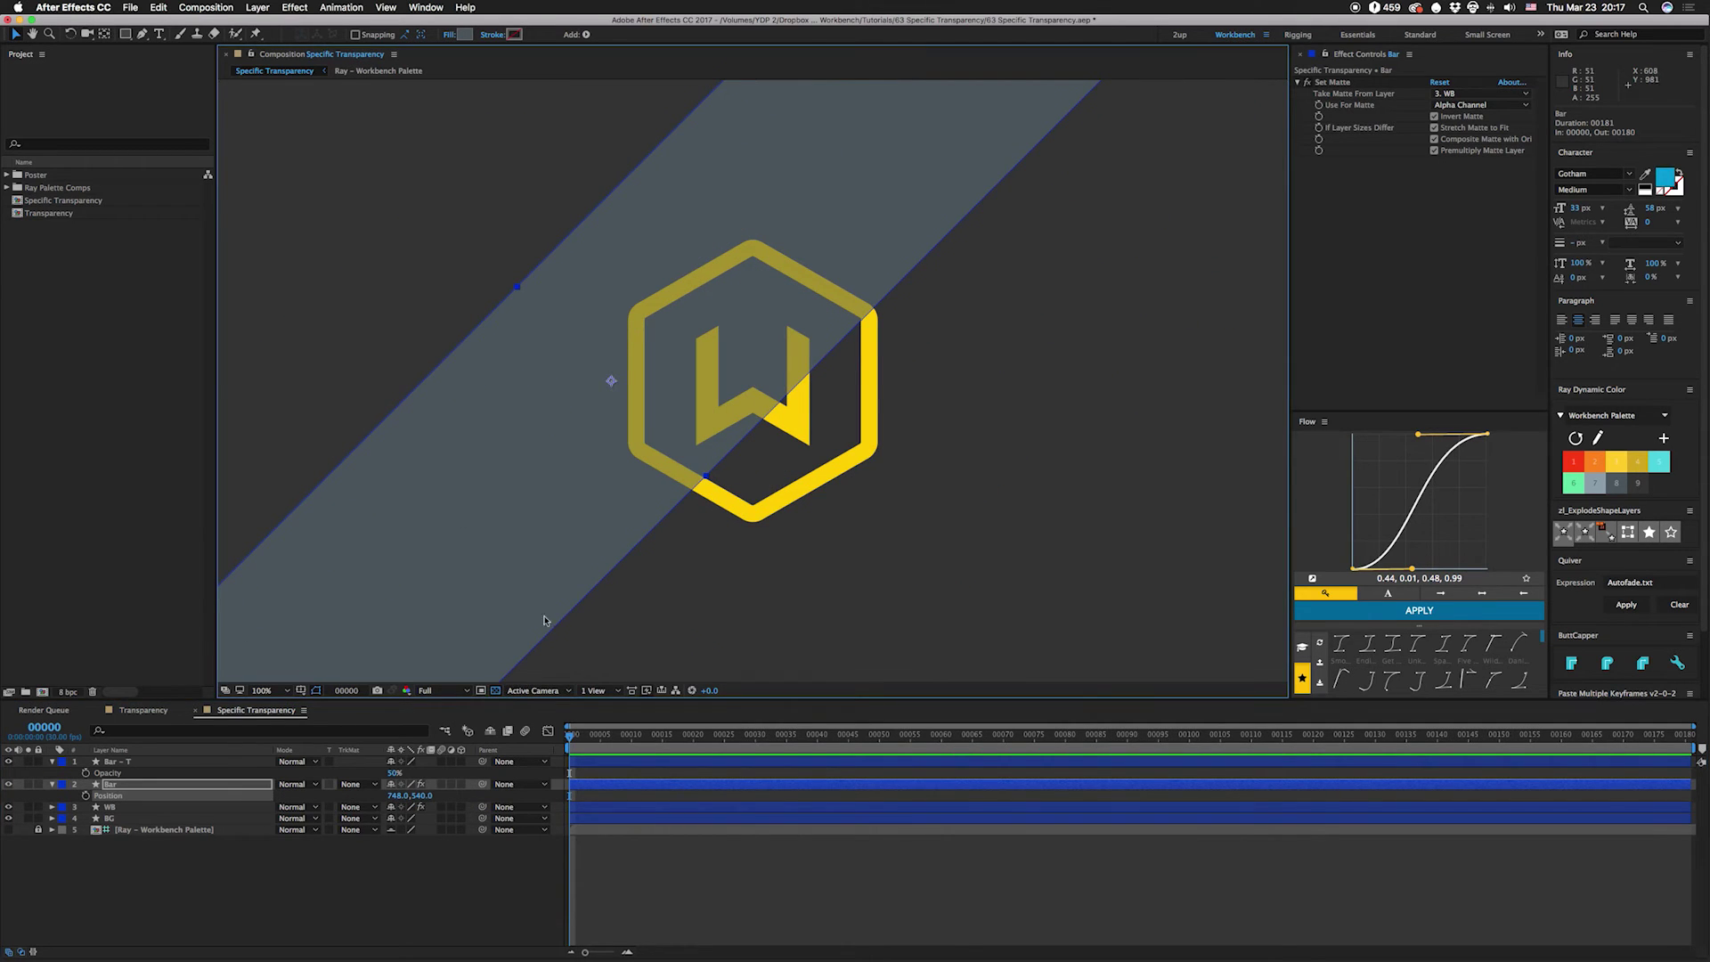
{"action": "left_click", "coordinate": [9, 817]}
{"action": "key", "text": "super+z"}
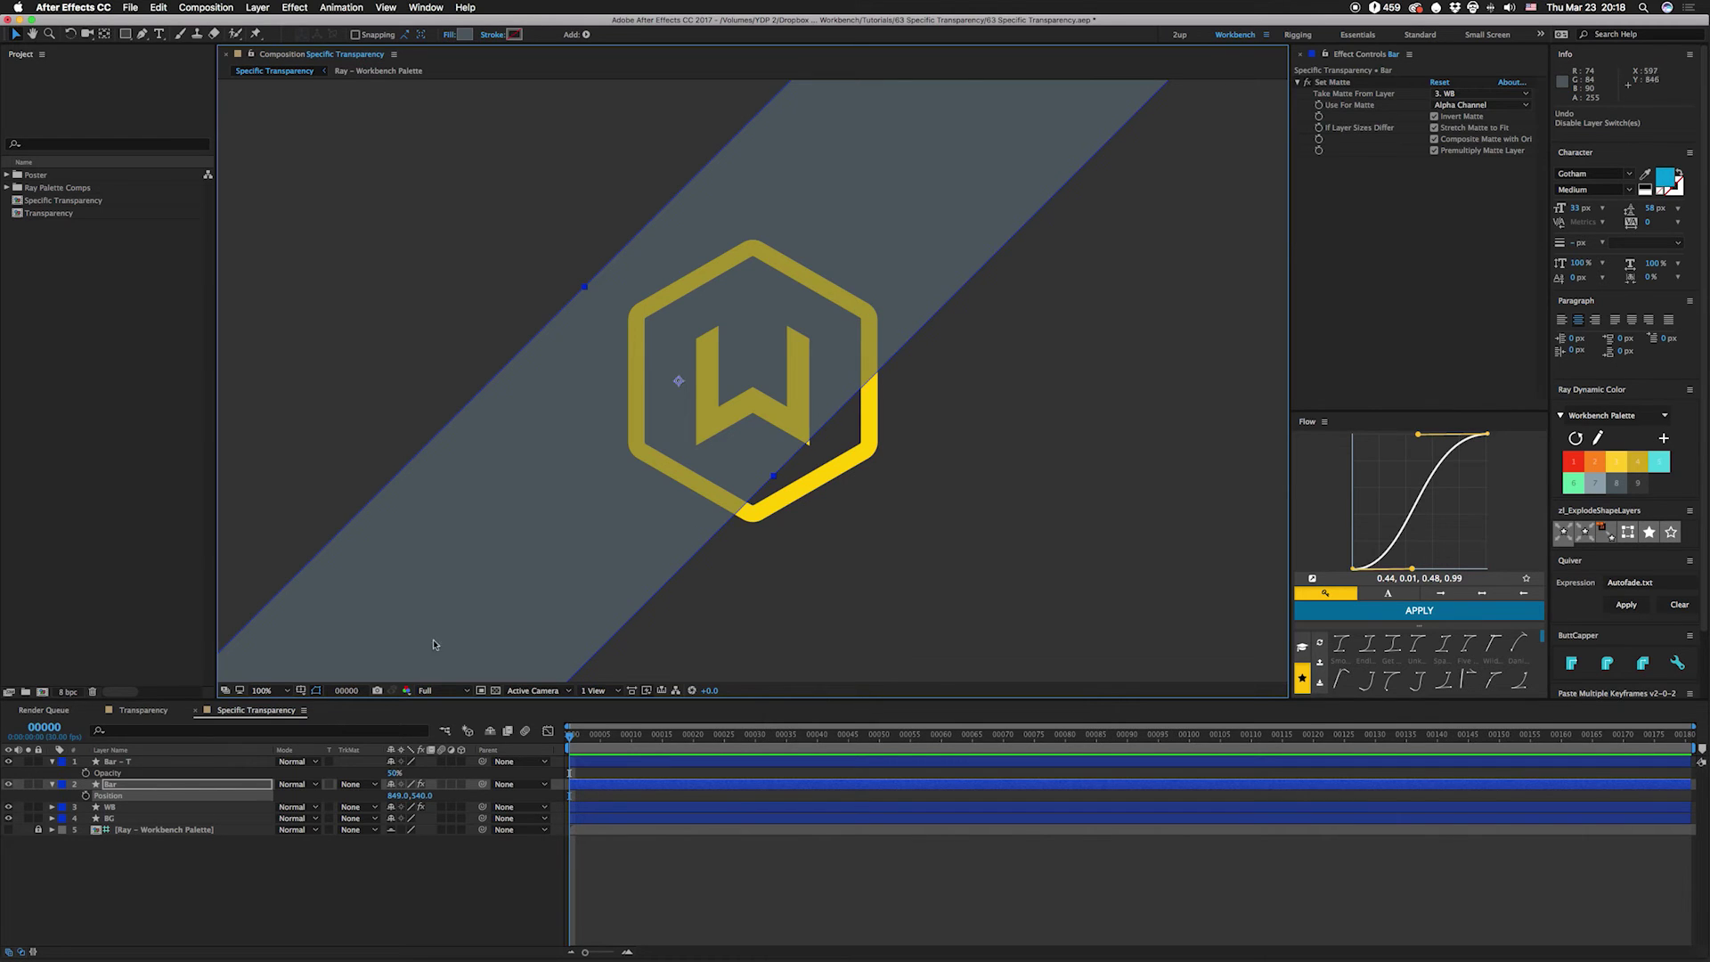
{"action": "left_click", "coordinate": [127, 788]}
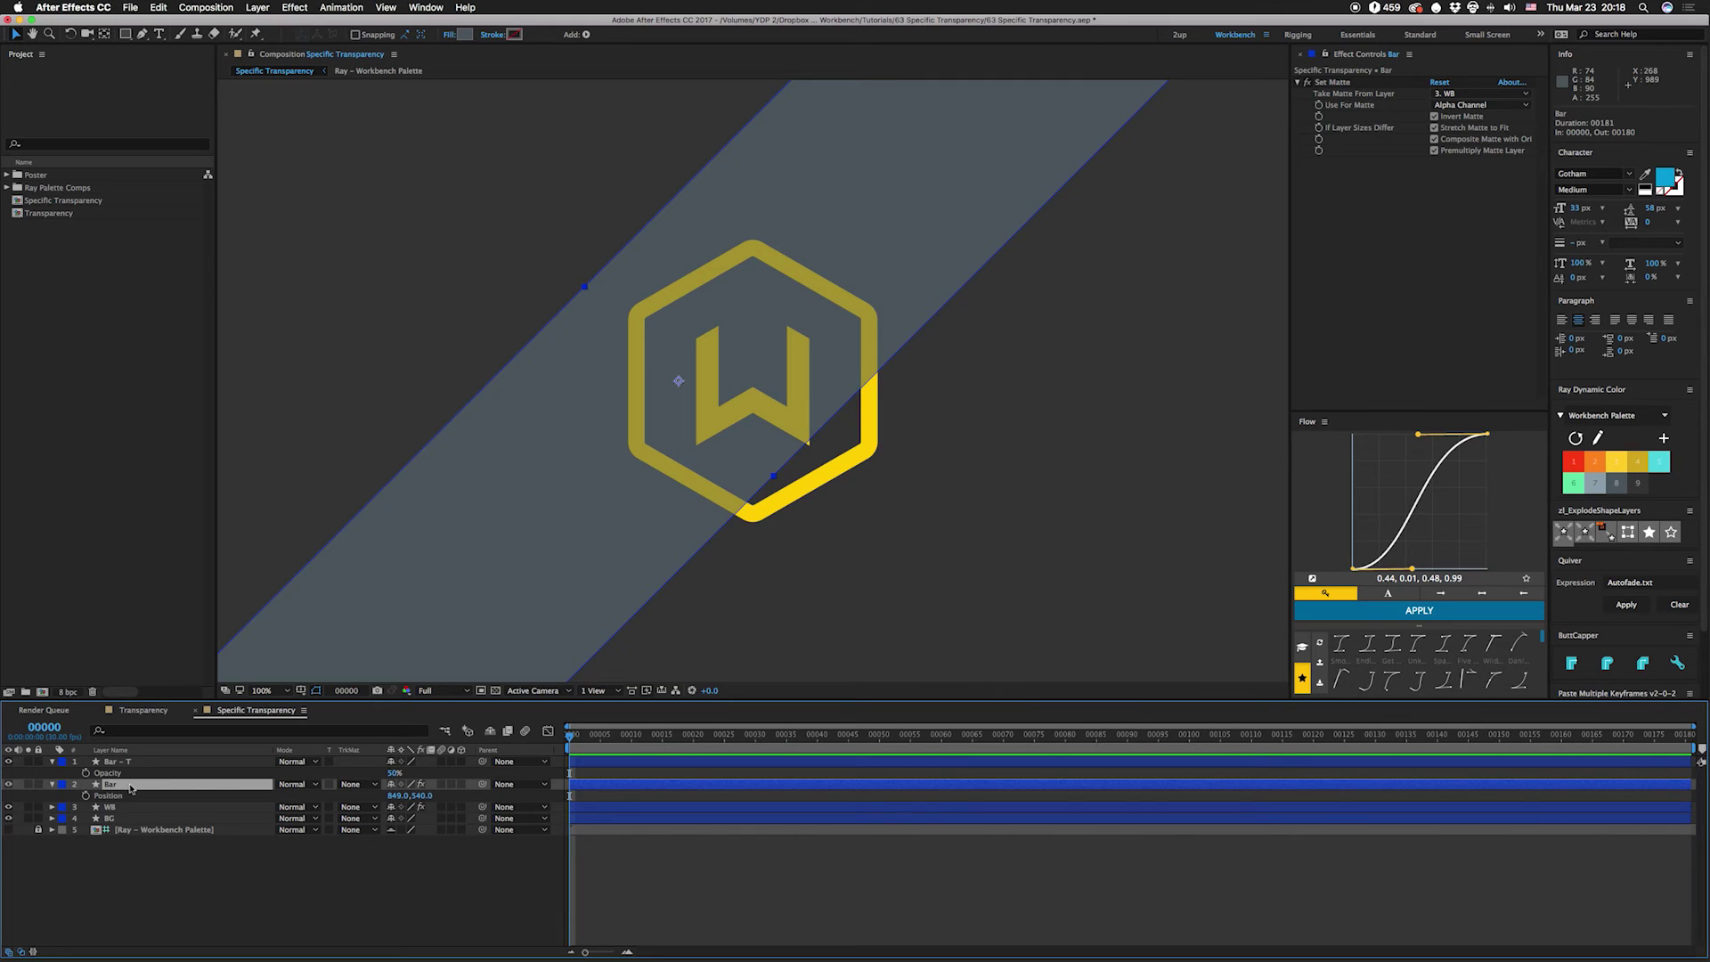
Add a -0.20 Simple Choker to Bar, move it to X 968, and set Bar - T Opacity to 100%
{"action": "key", "text": "ctrl+space"}
{"action": "type", "text": "simple"}
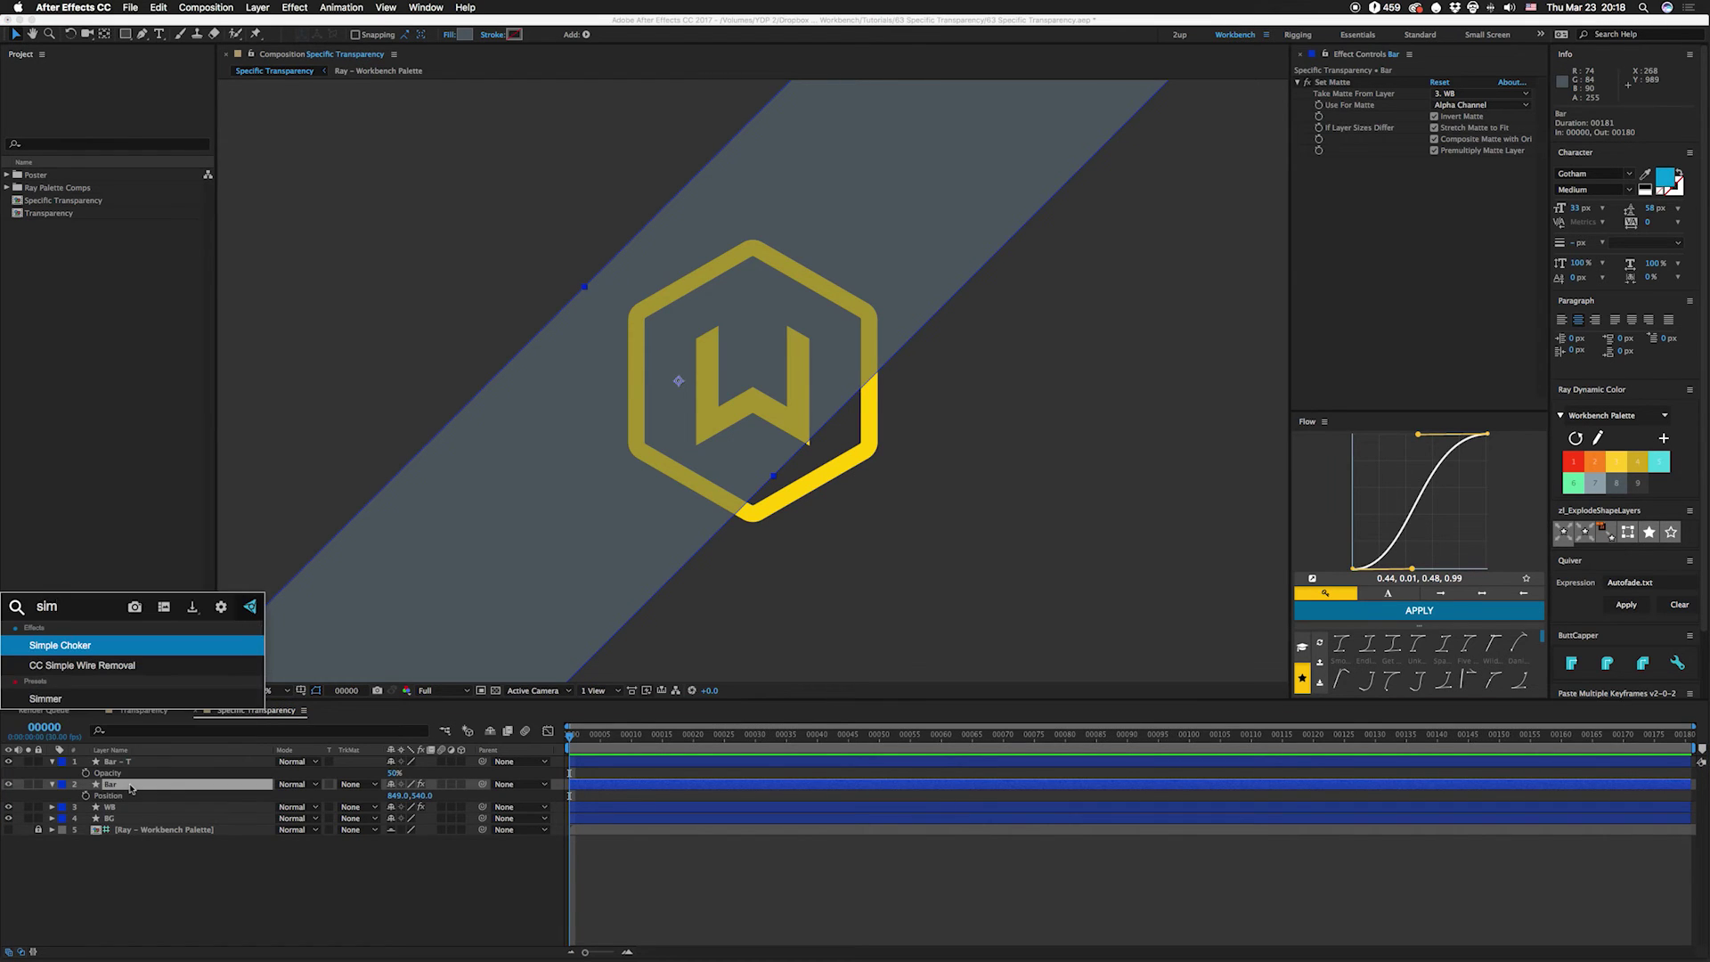
{"action": "key", "text": "Return"}
{"action": "left_click", "coordinate": [1439, 186]}
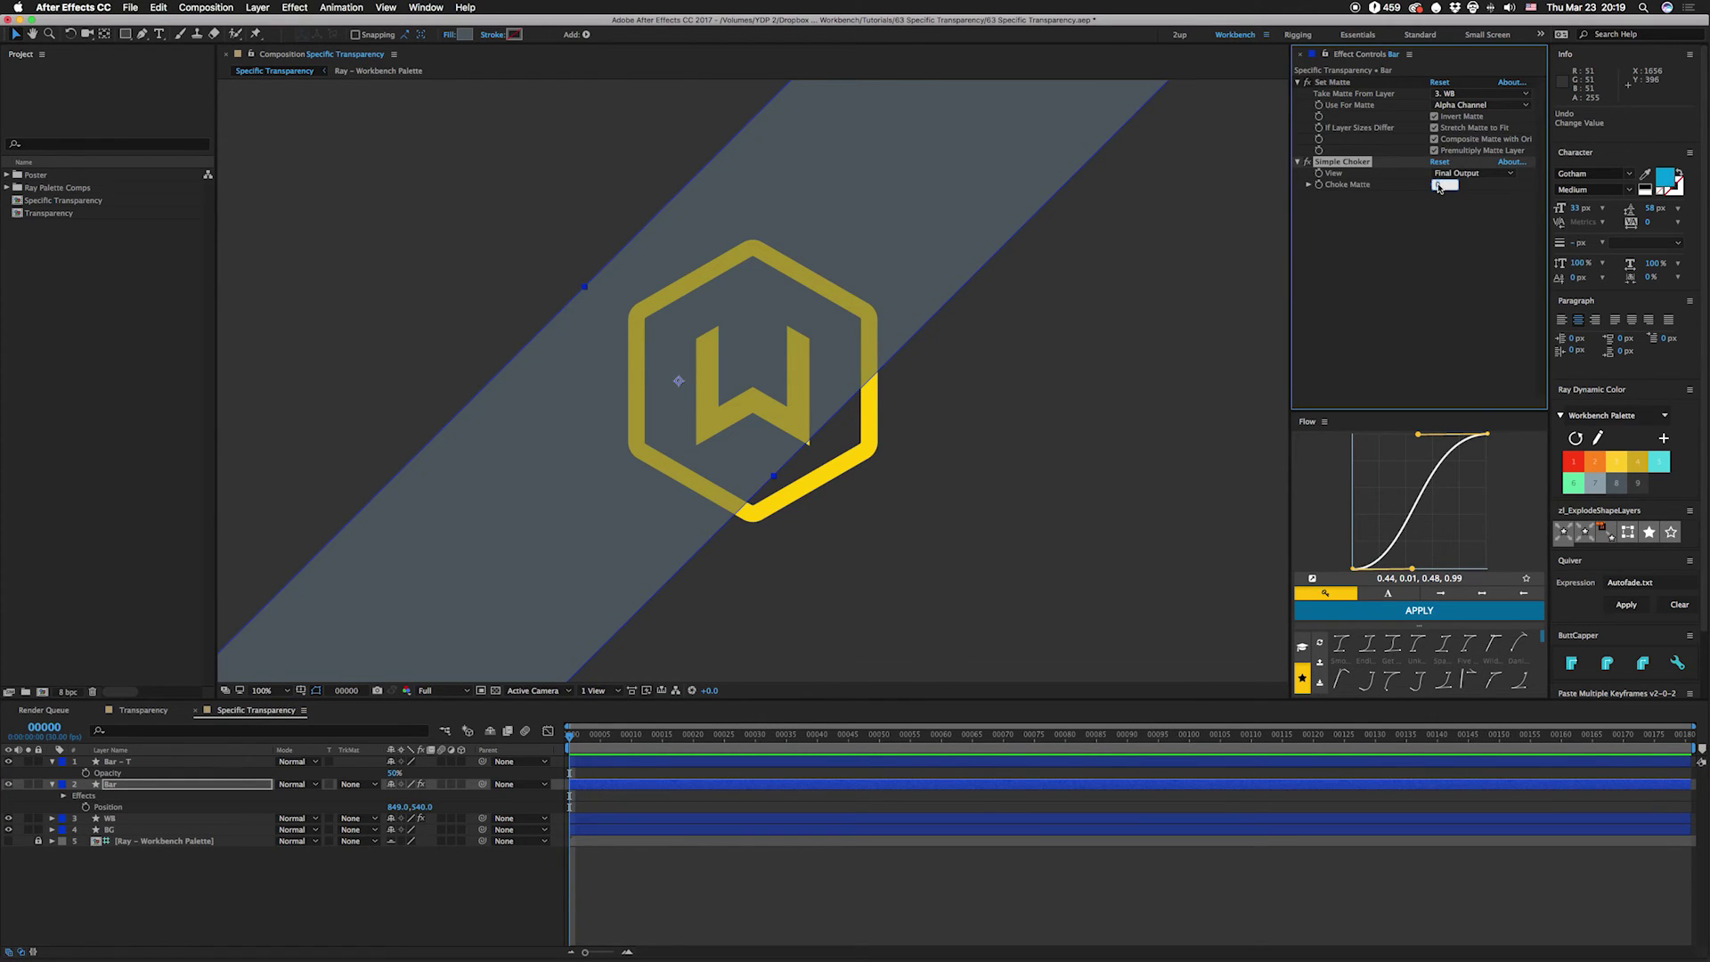
{"action": "type", "text": "-0.2"}
{"action": "key", "text": "Return"}
{"action": "left_click_drag", "start_coordinate": [393, 808], "coordinate": [499, 808]}
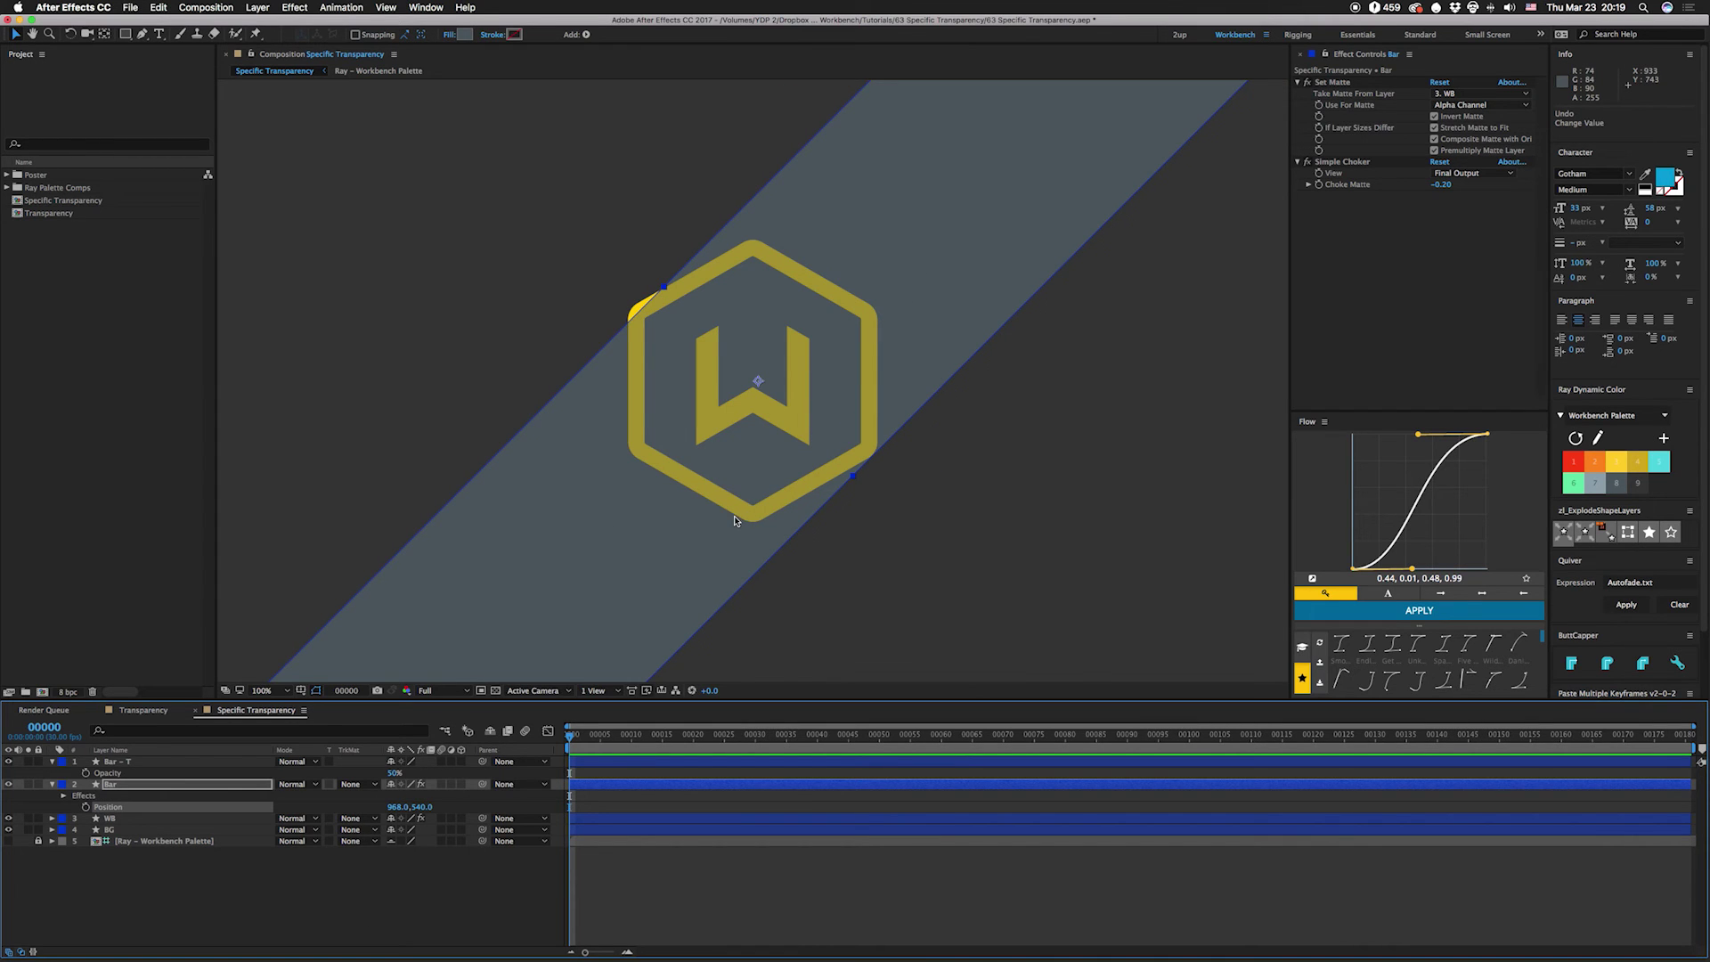
{"action": "left_click_drag", "start_coordinate": [395, 772], "coordinate": [680, 773]}
Delete Bar - T's Fill 1 Color expression and set its fill to the cyan swatch
{"action": "left_click", "coordinate": [157, 764]}
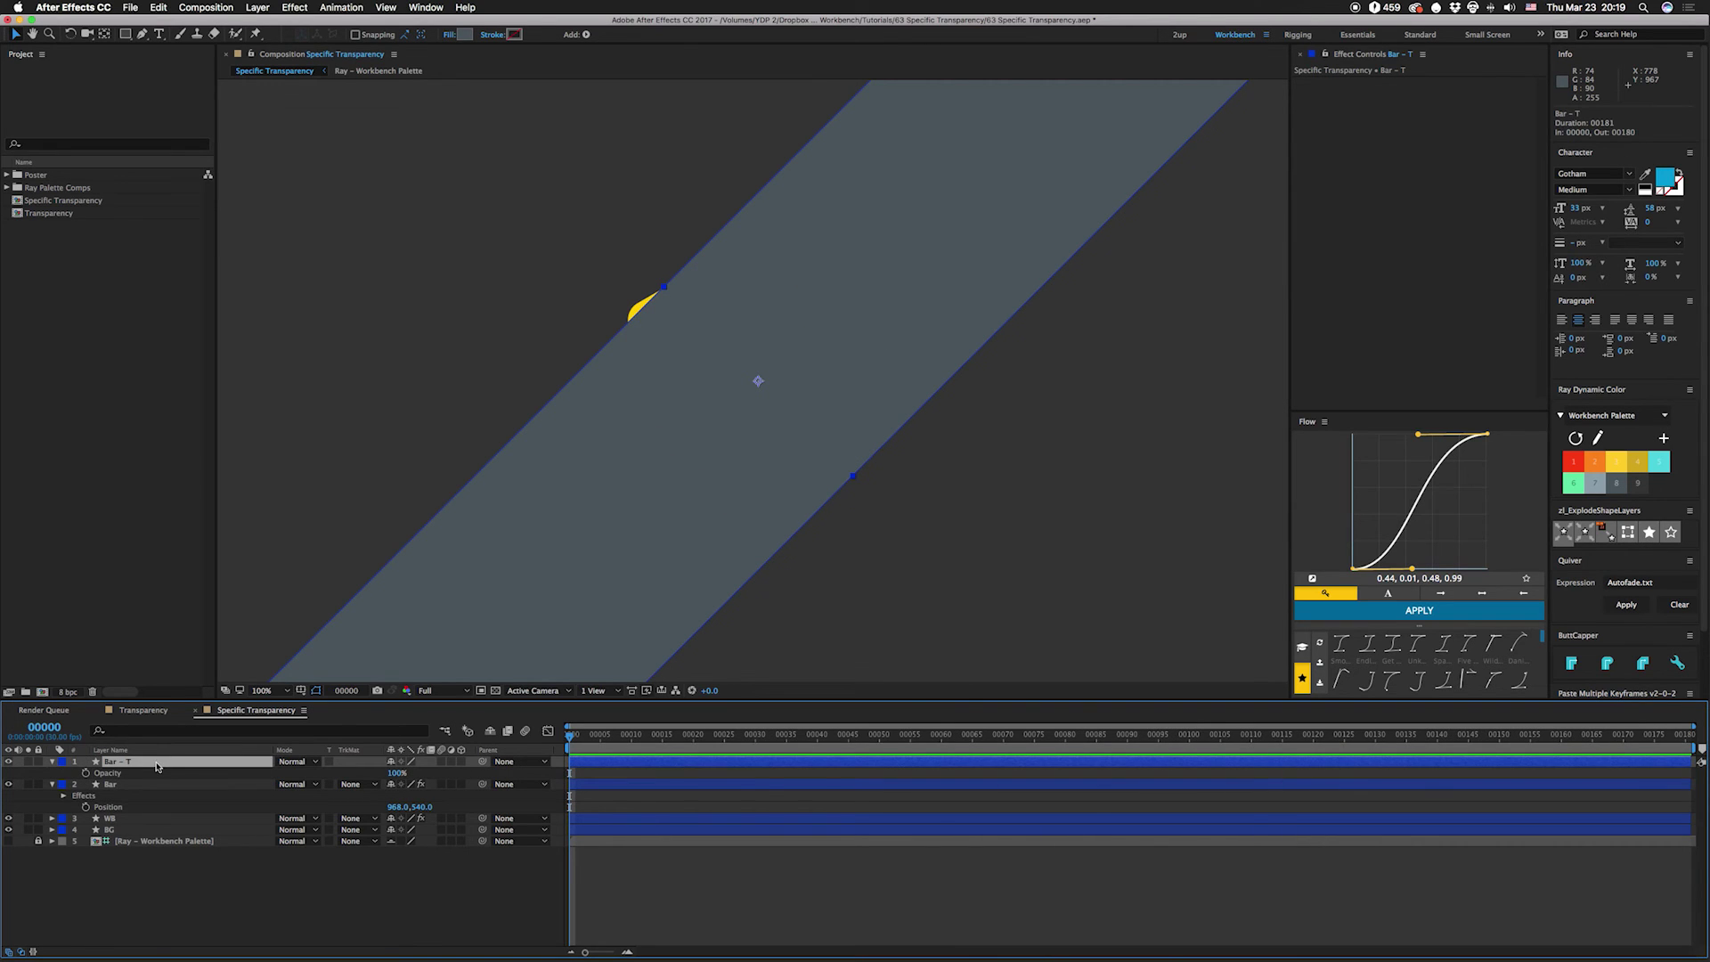
{"action": "key", "text": "e"}
{"action": "key", "text": "e"}
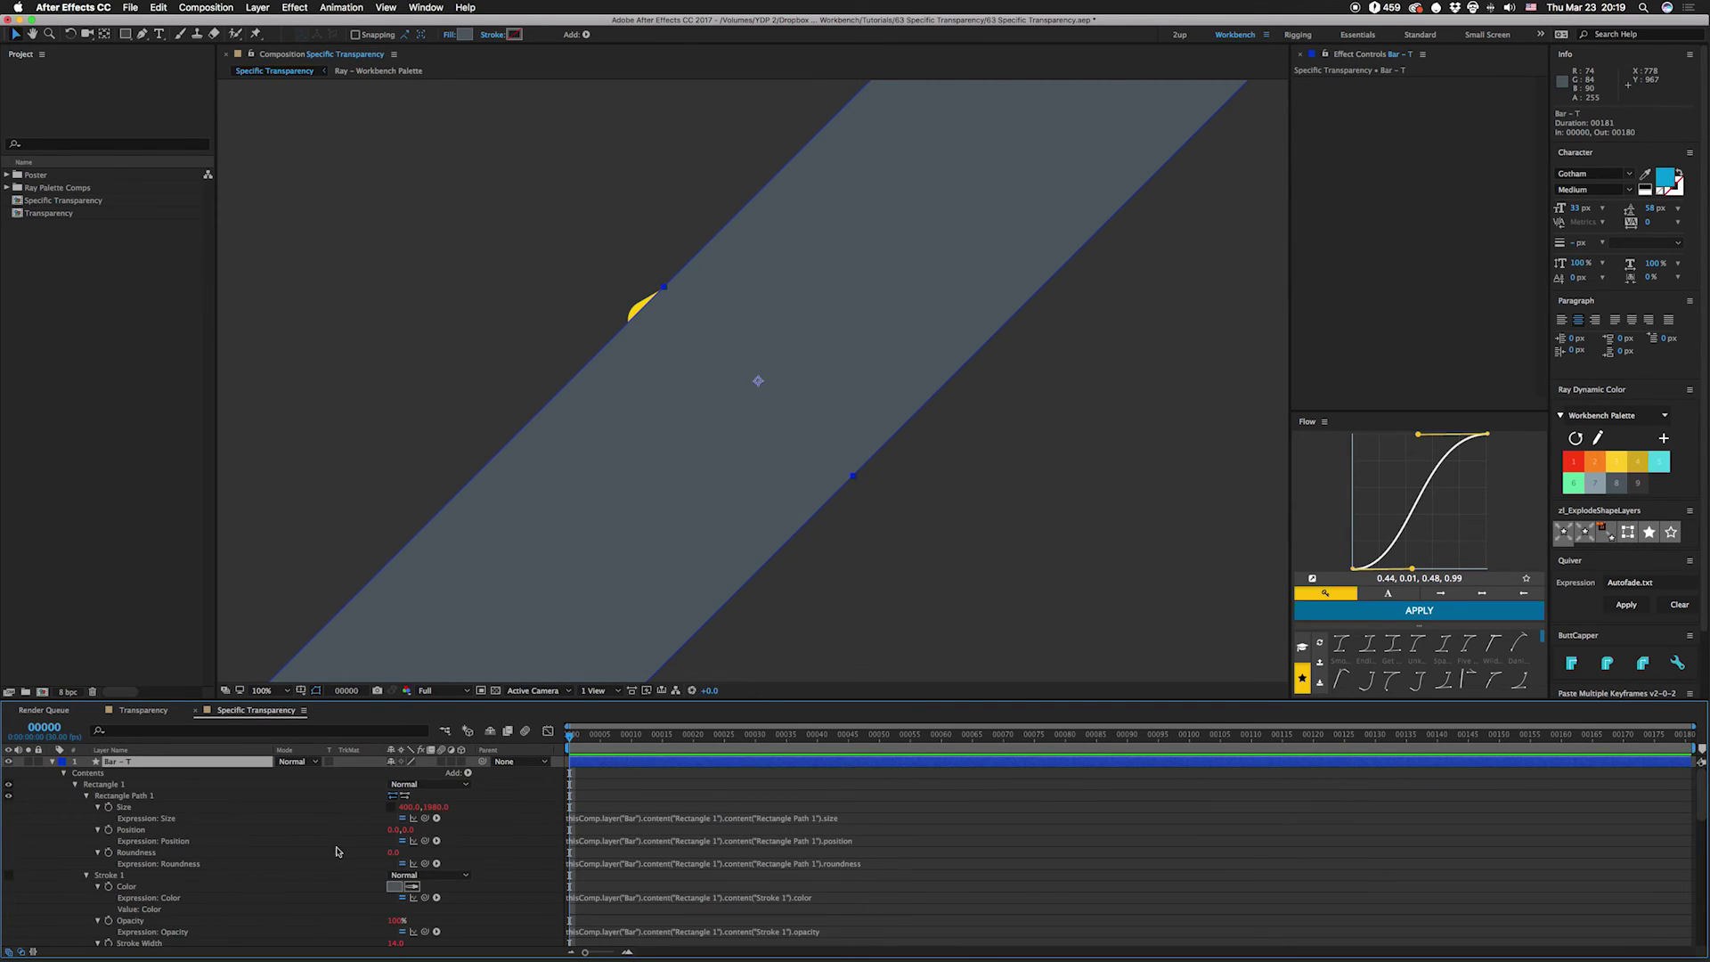
{"action": "scroll", "coordinate": [326, 849], "scroll_direction": "down", "scroll_amount": 2}
{"action": "left_click", "coordinate": [621, 862]}
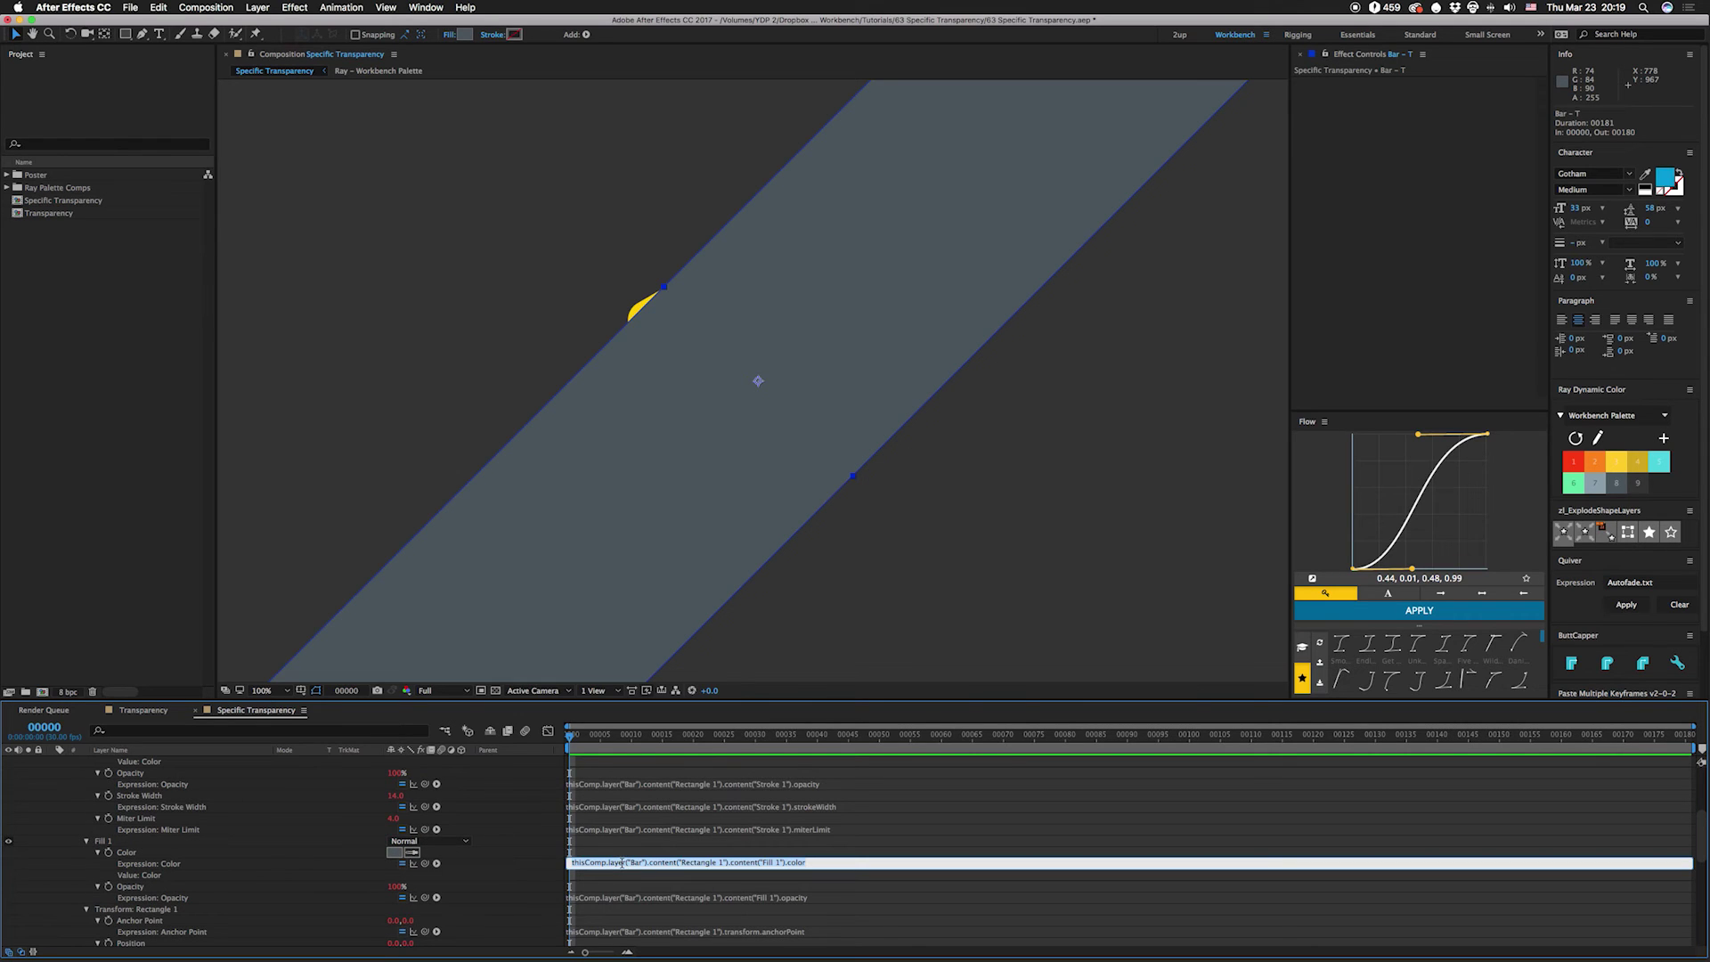
{"action": "key", "text": "BackSpace"}
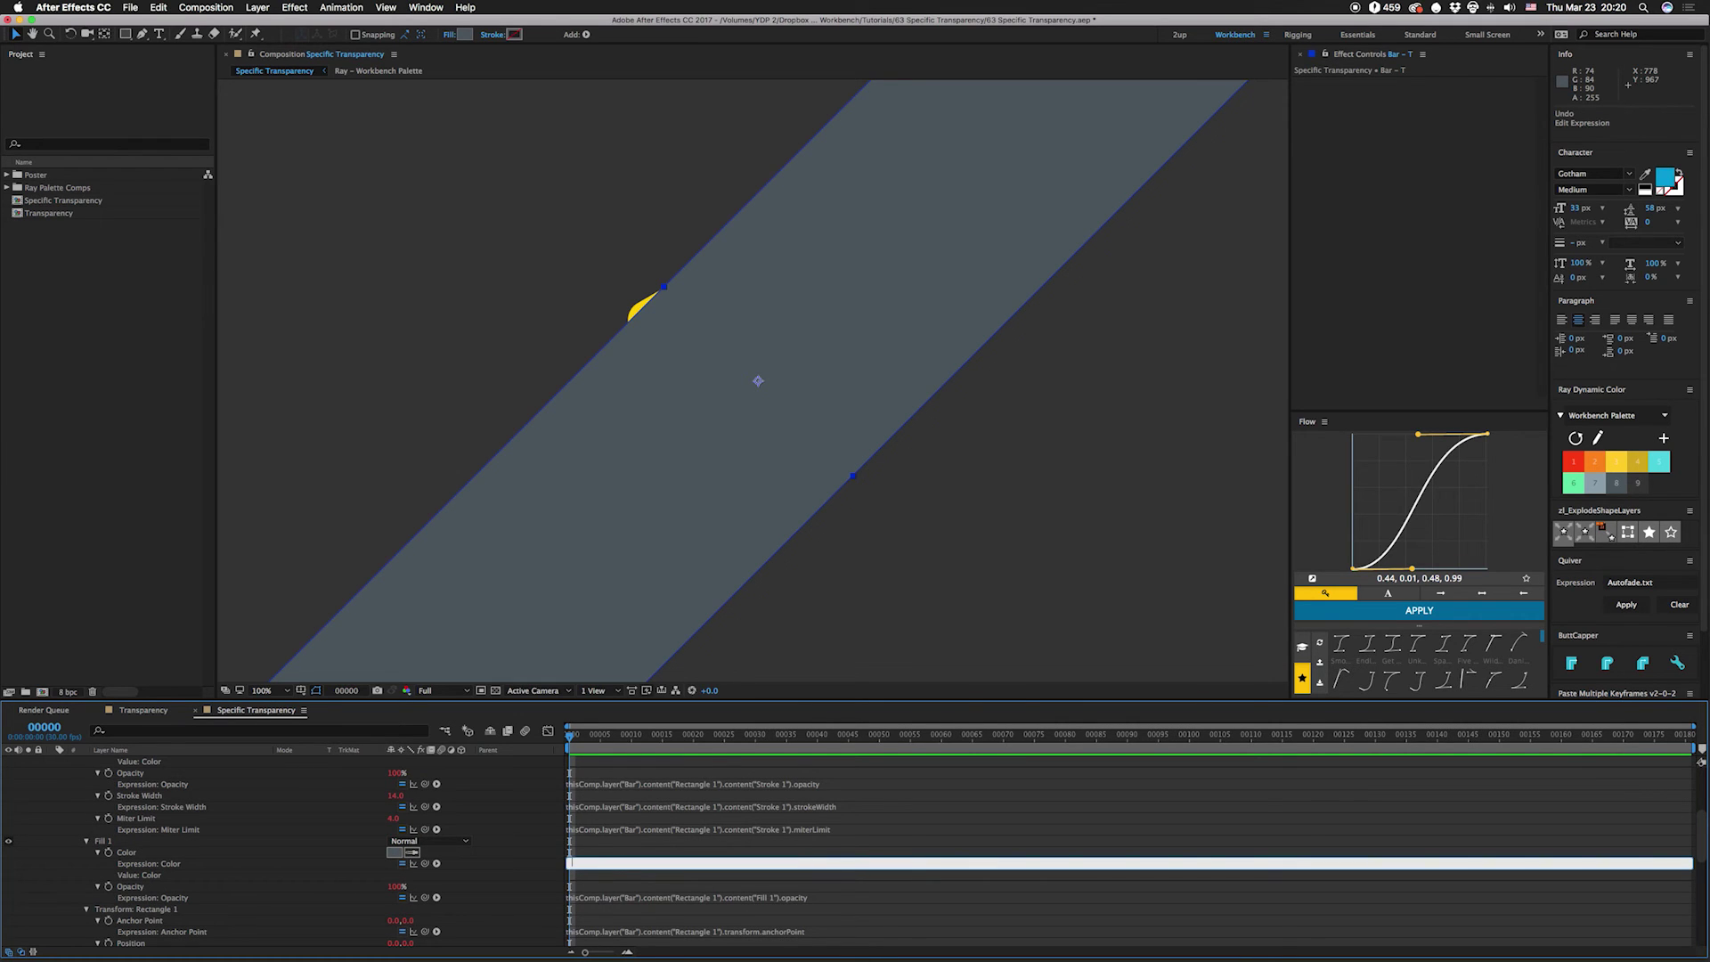
{"action": "left_click", "coordinate": [104, 841]}
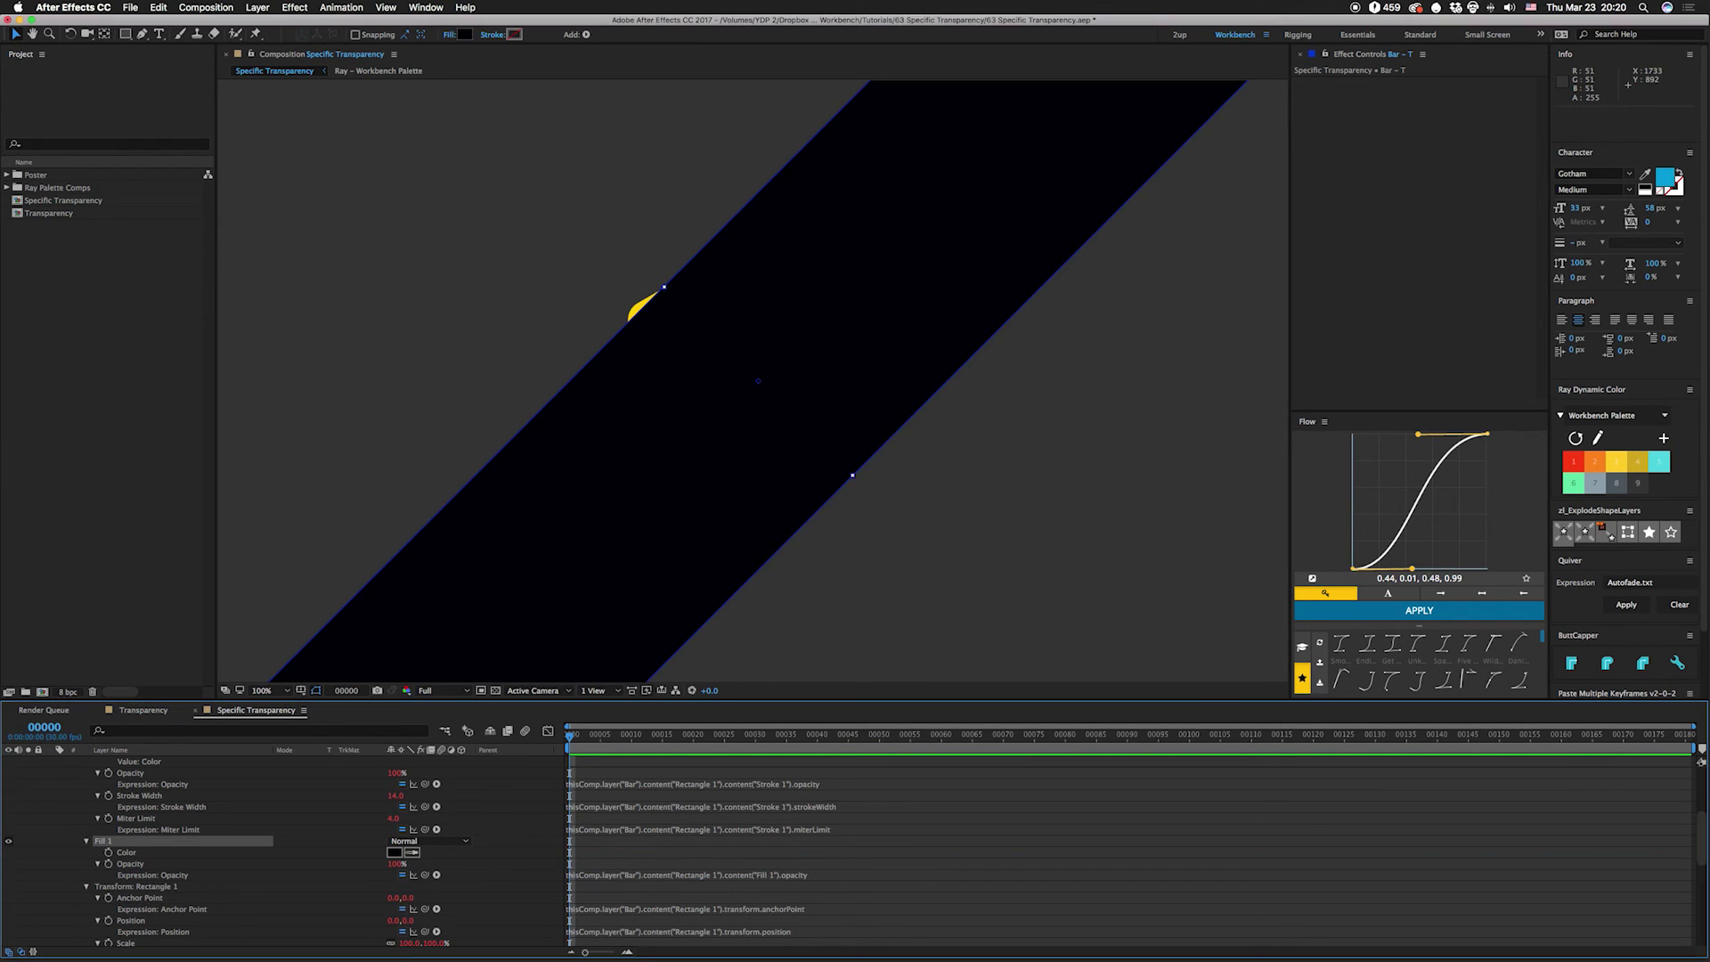
{"action": "left_click", "coordinate": [1659, 461]}
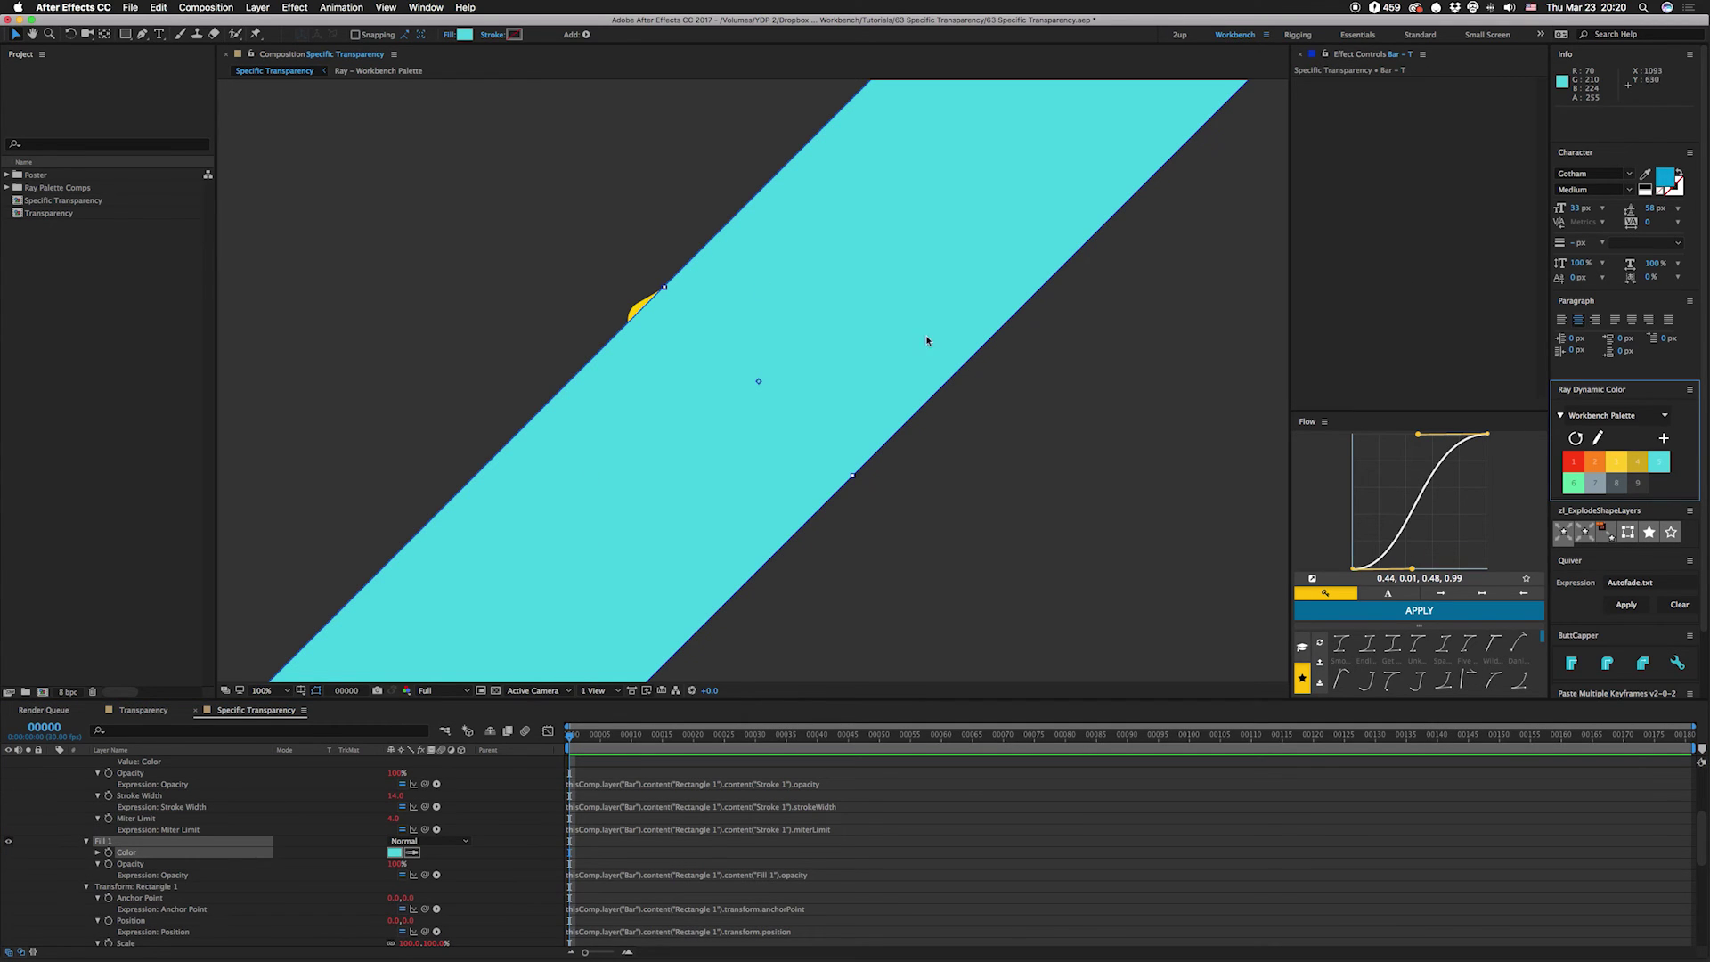
{"action": "left_click", "coordinate": [178, 809]}
Copy Bar's Set Matte and Simple Choker effects onto Bar - T
{"action": "key", "text": "p"}
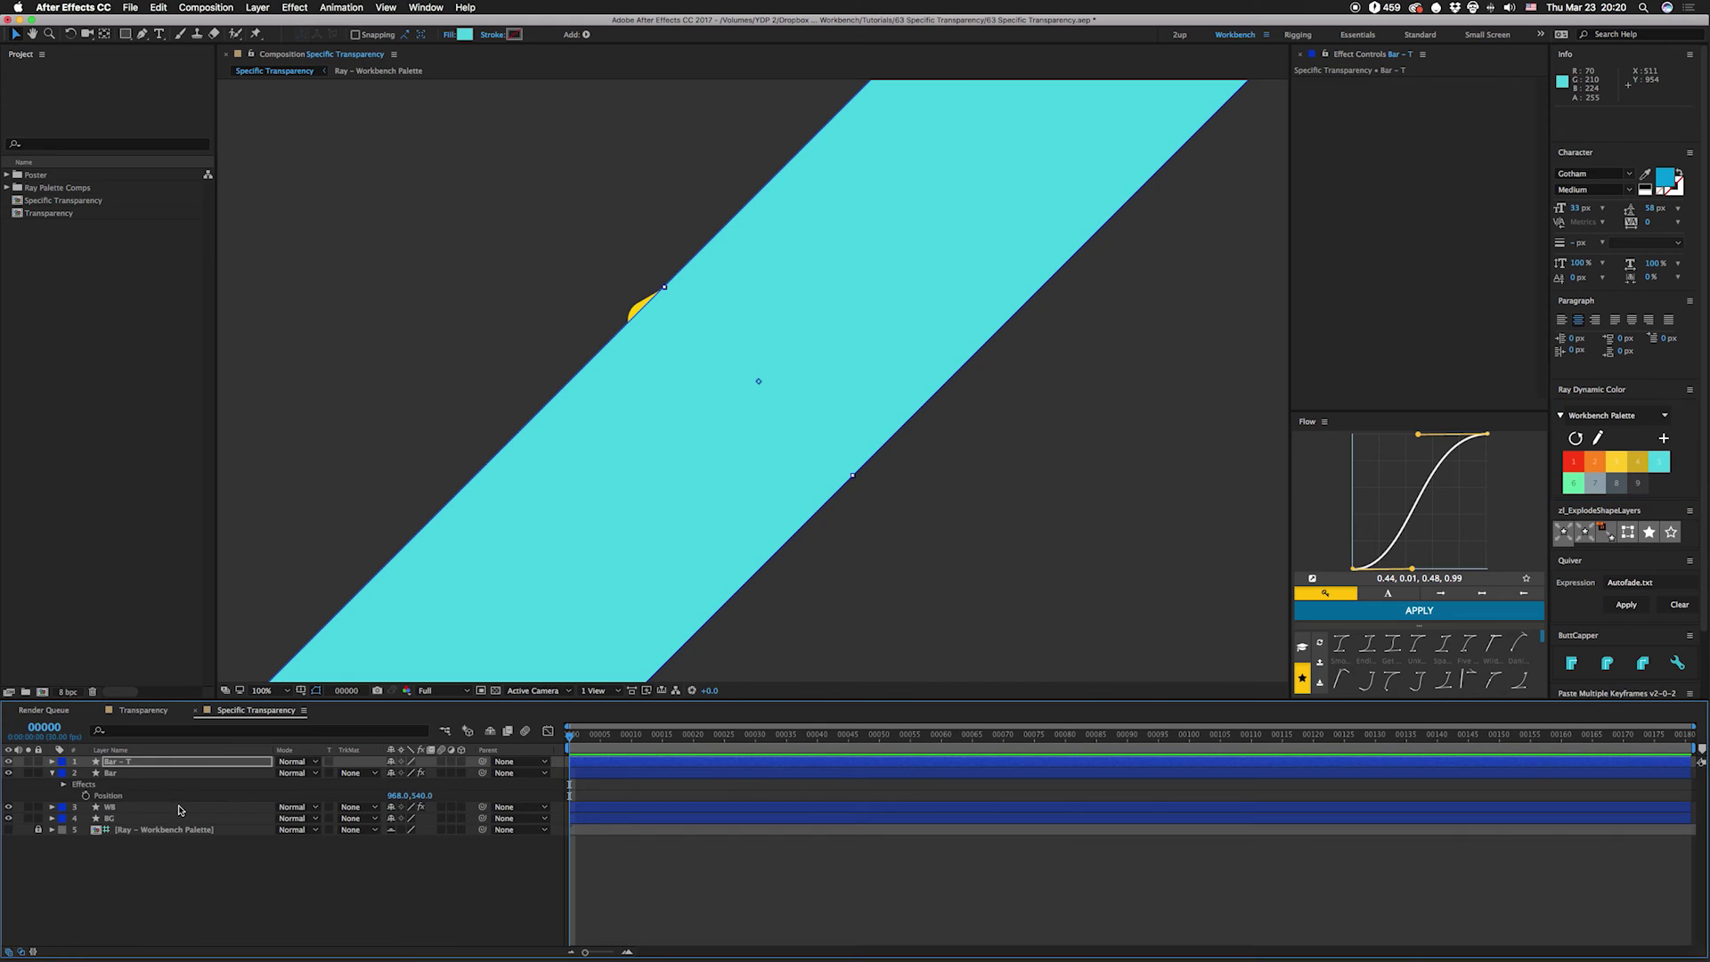
{"action": "left_click", "coordinate": [125, 773]}
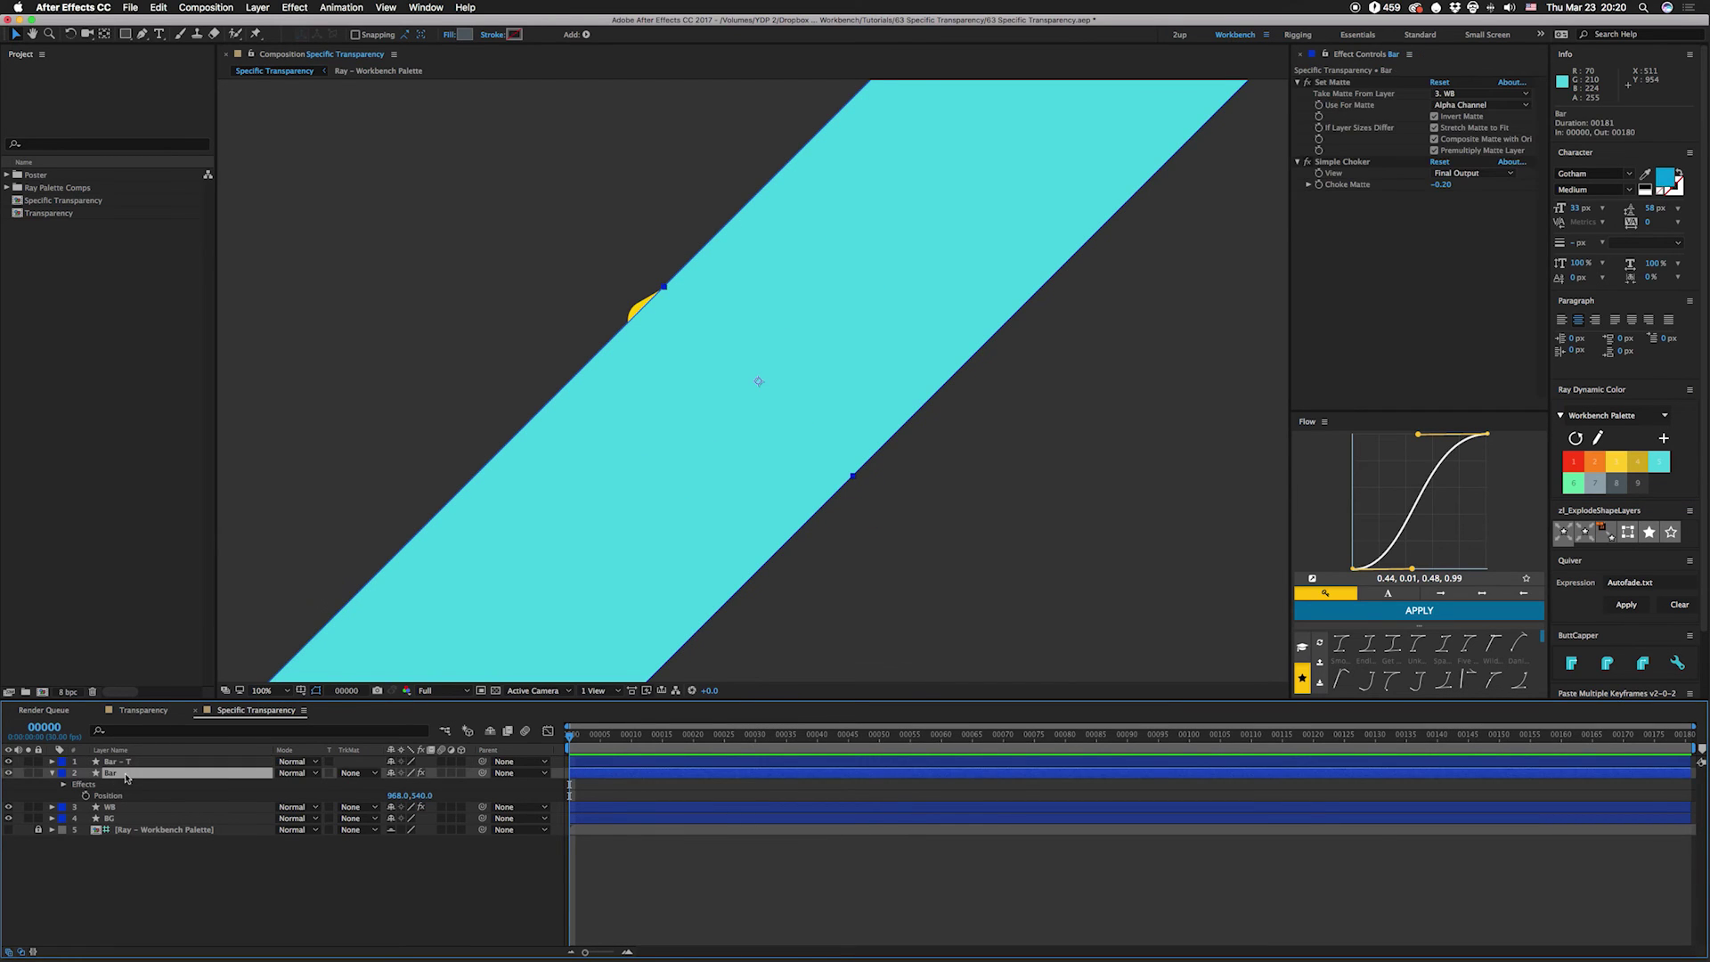
{"action": "left_click", "coordinate": [1329, 169]}
{"action": "left_click", "coordinate": [1333, 163]}
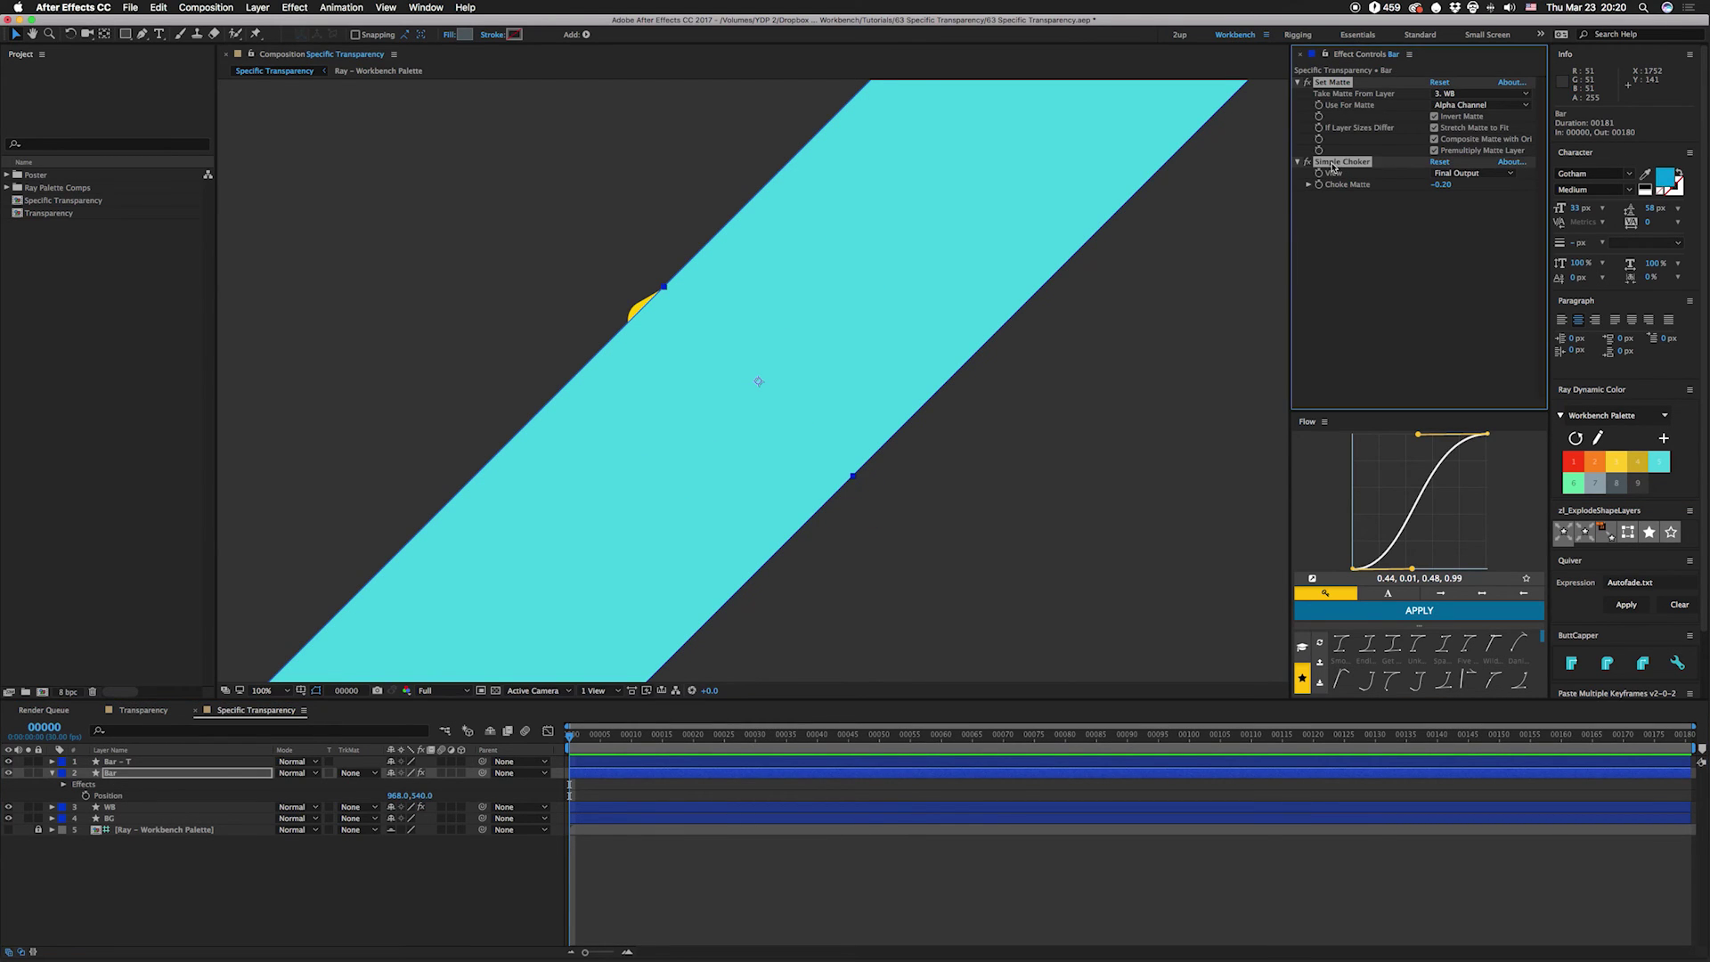
{"action": "left_click", "coordinate": [138, 761]}
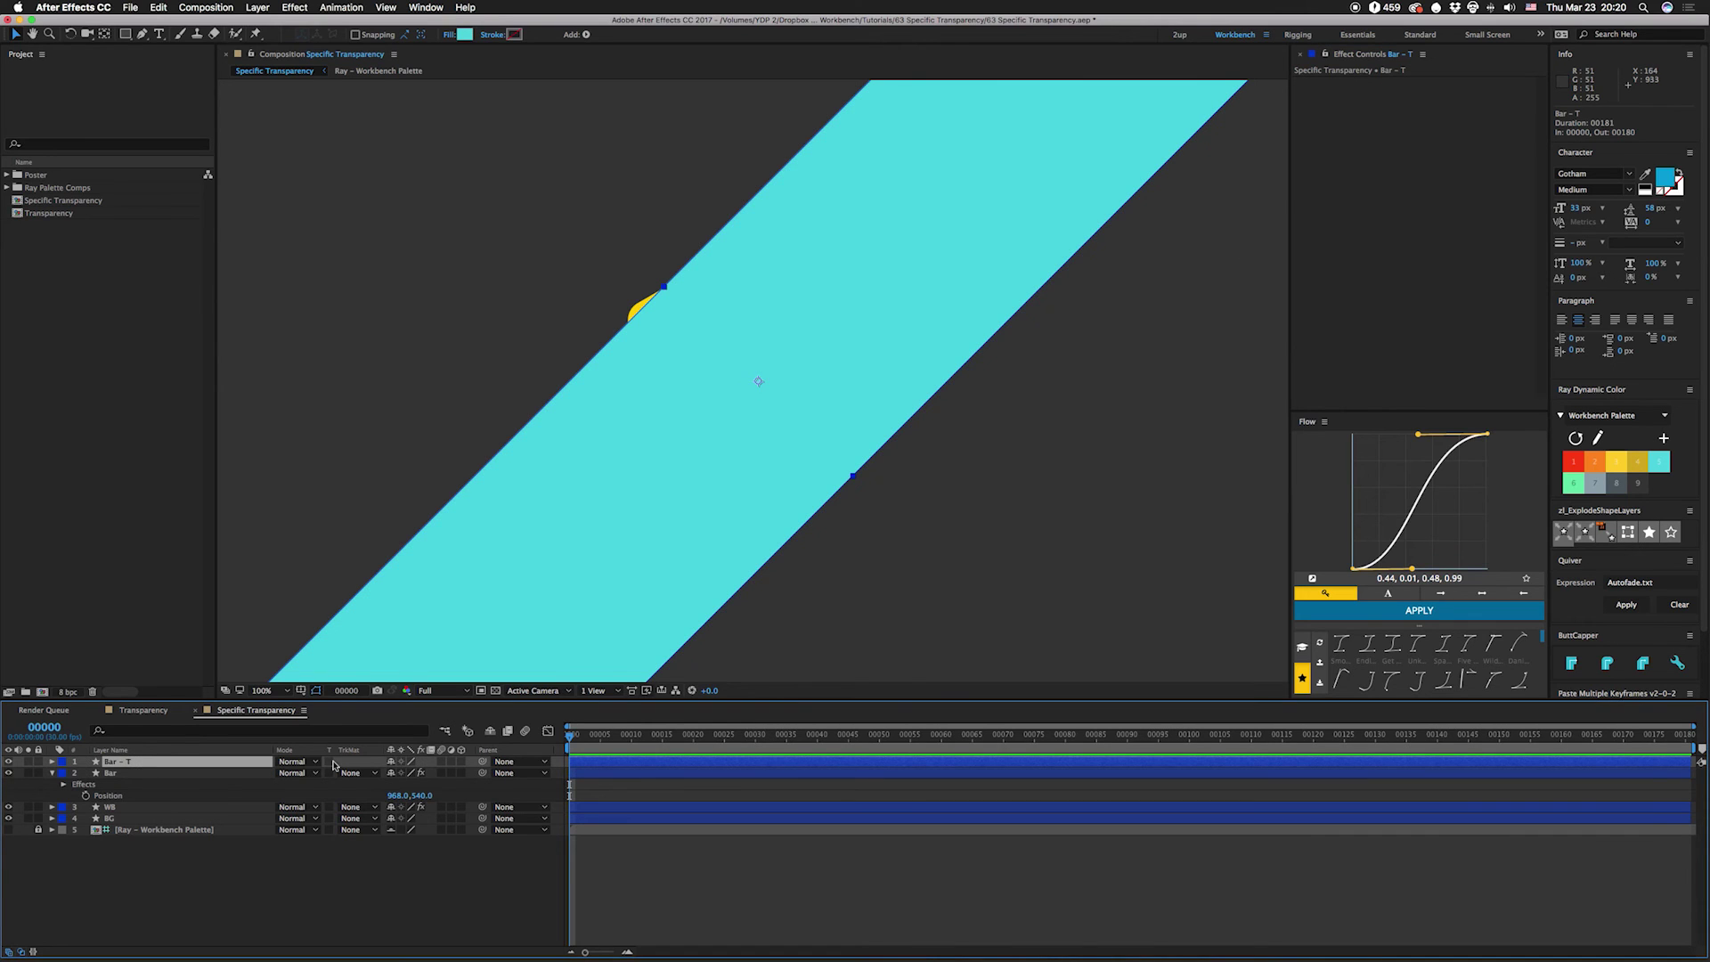
{"action": "left_click", "coordinate": [1353, 214]}
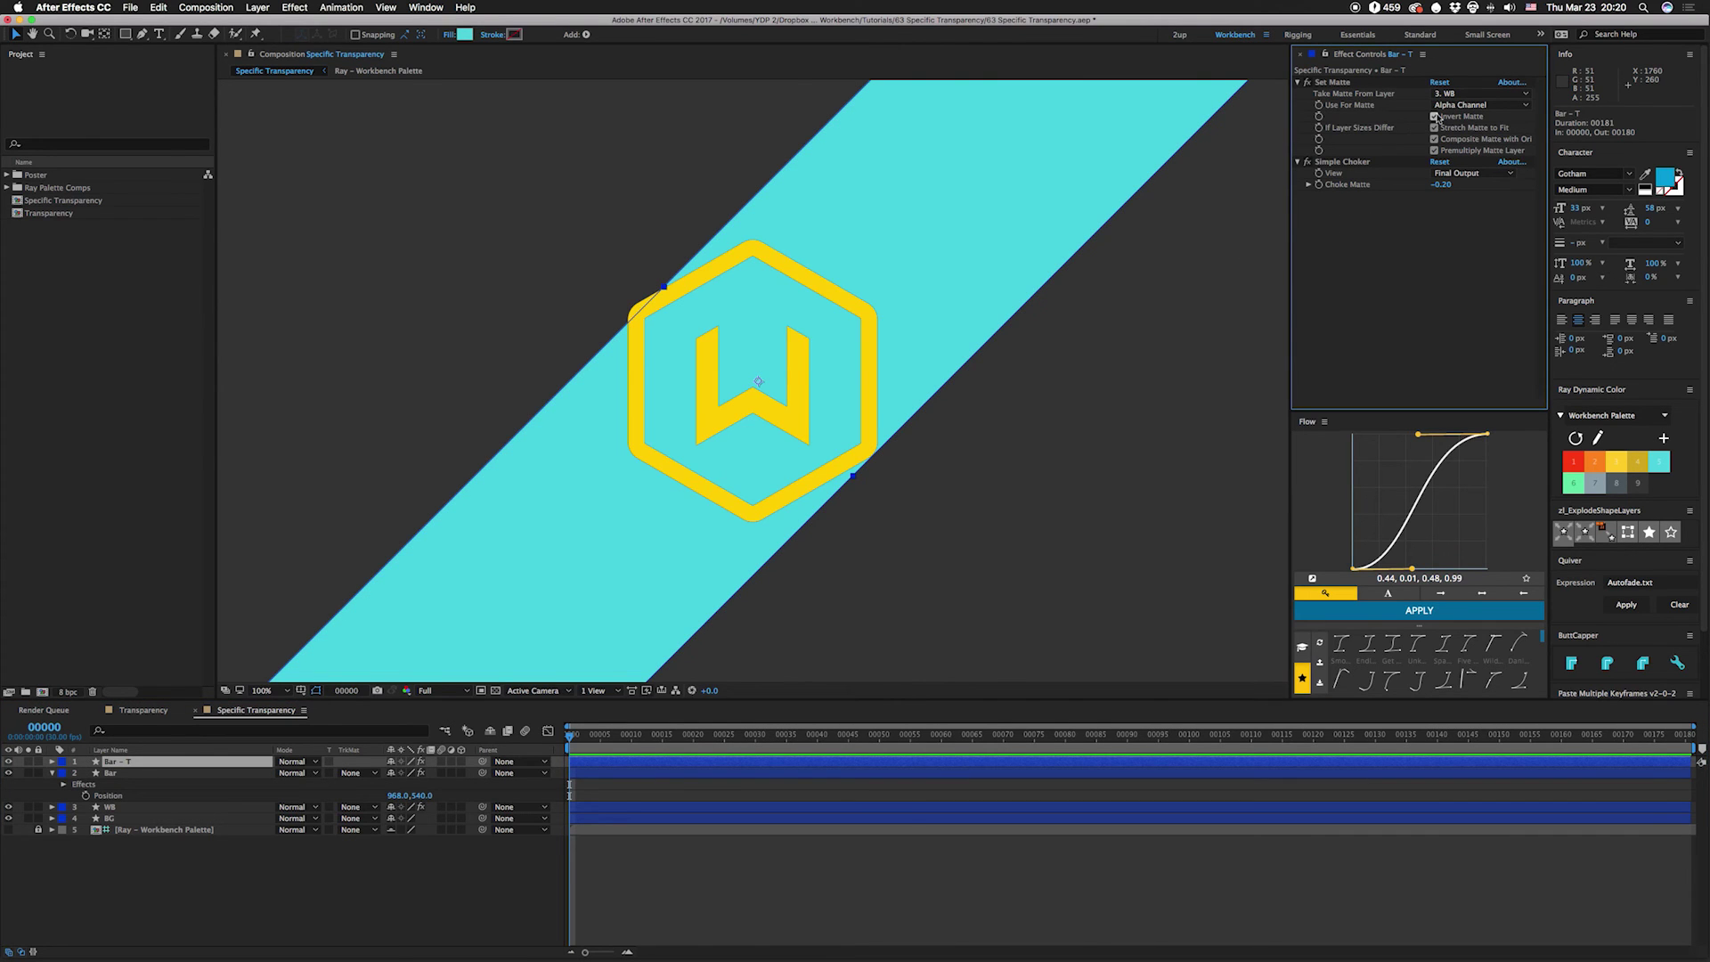
On Bar - T, turn off Invert Matte, set Choke Matte to 0.20, and shift the bar across half the logo
{"action": "left_click", "coordinate": [1434, 117]}
{"action": "left_click", "coordinate": [1441, 184]}
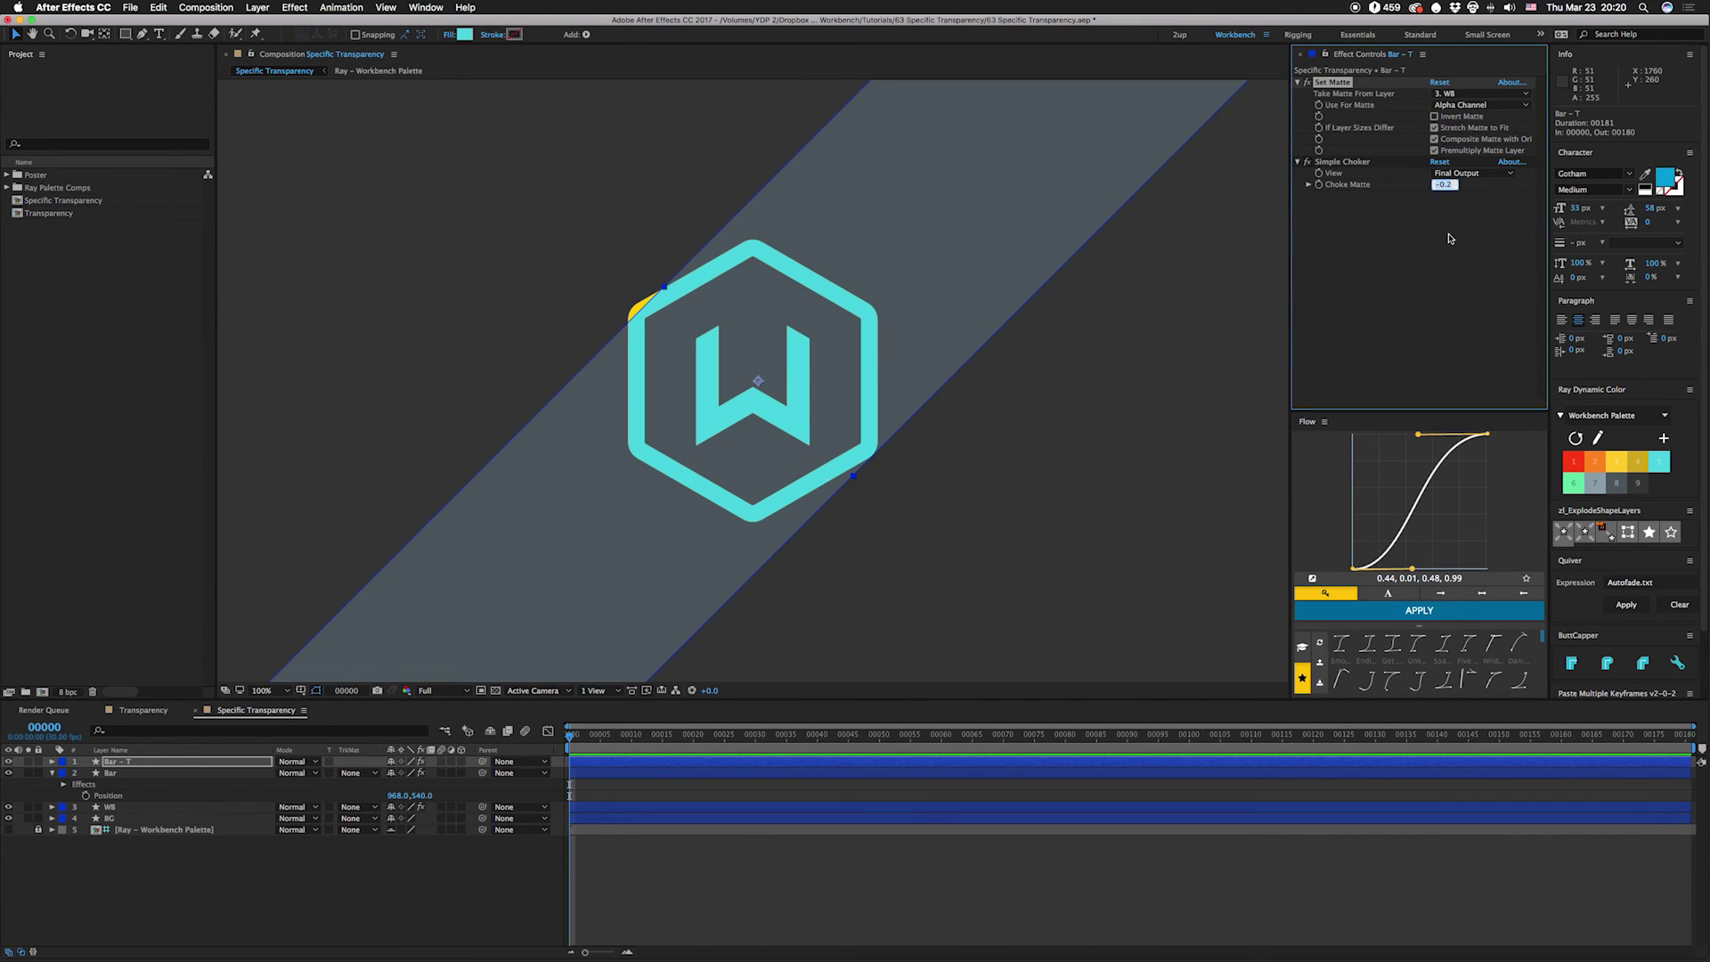
{"action": "key", "text": "Left"}
{"action": "key", "text": "Return"}
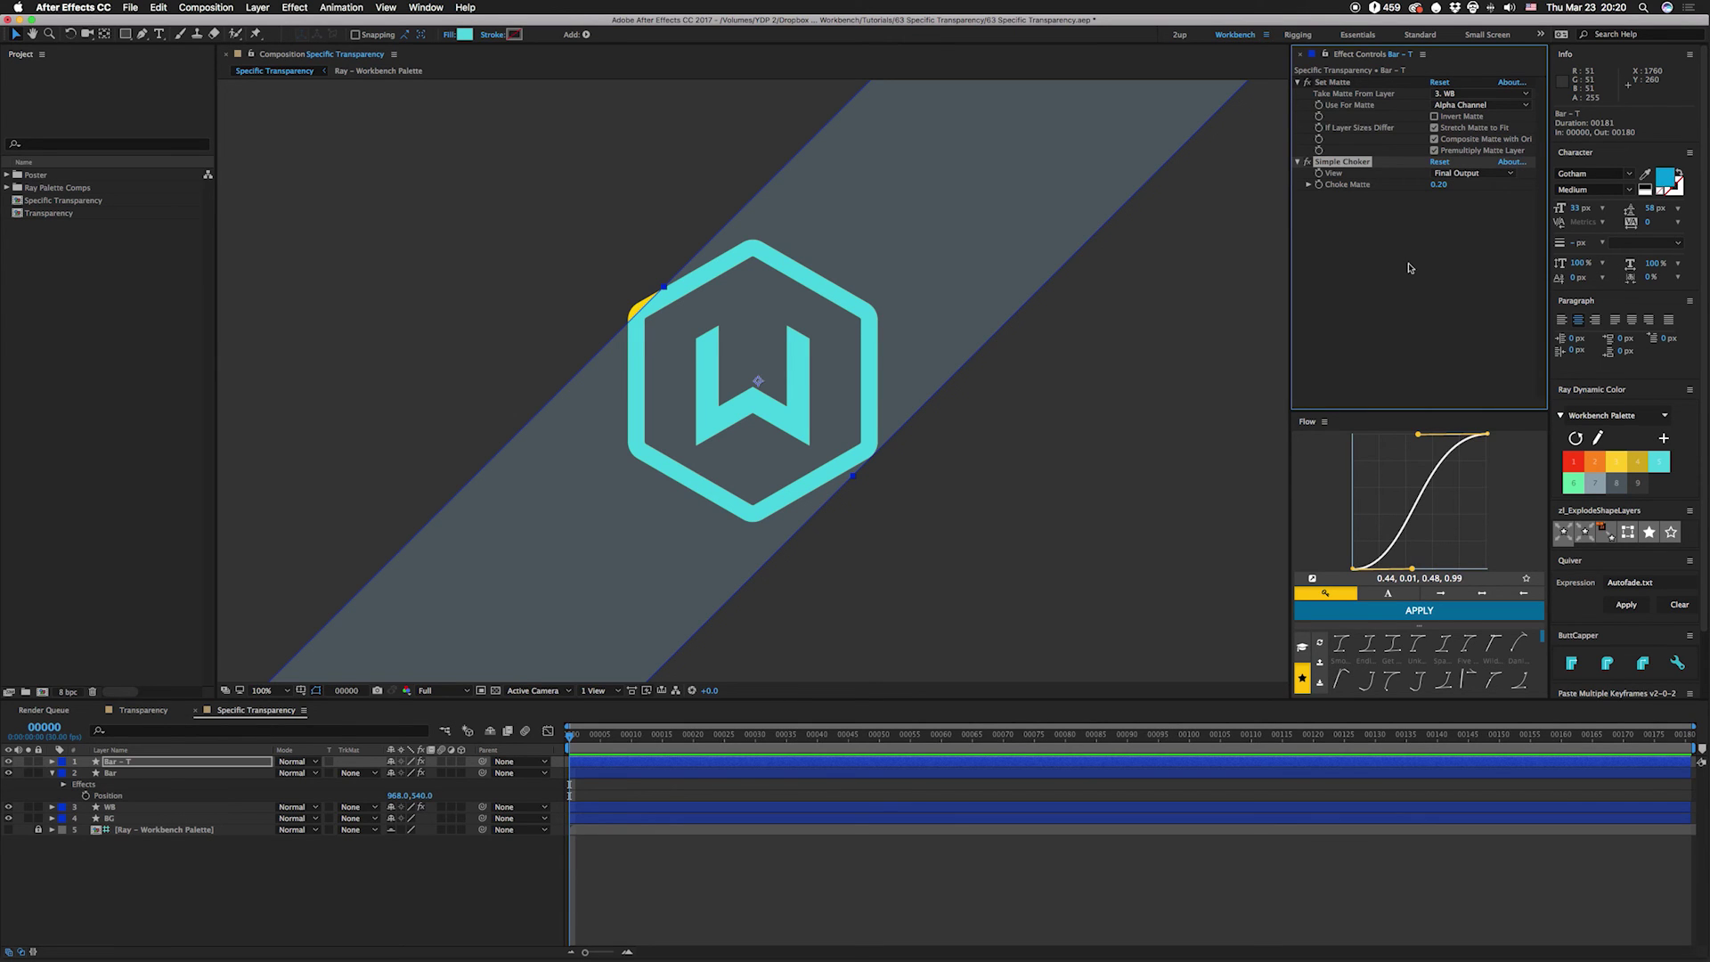
{"action": "left_click_drag", "start_coordinate": [397, 795], "coordinate": [636, 841]}
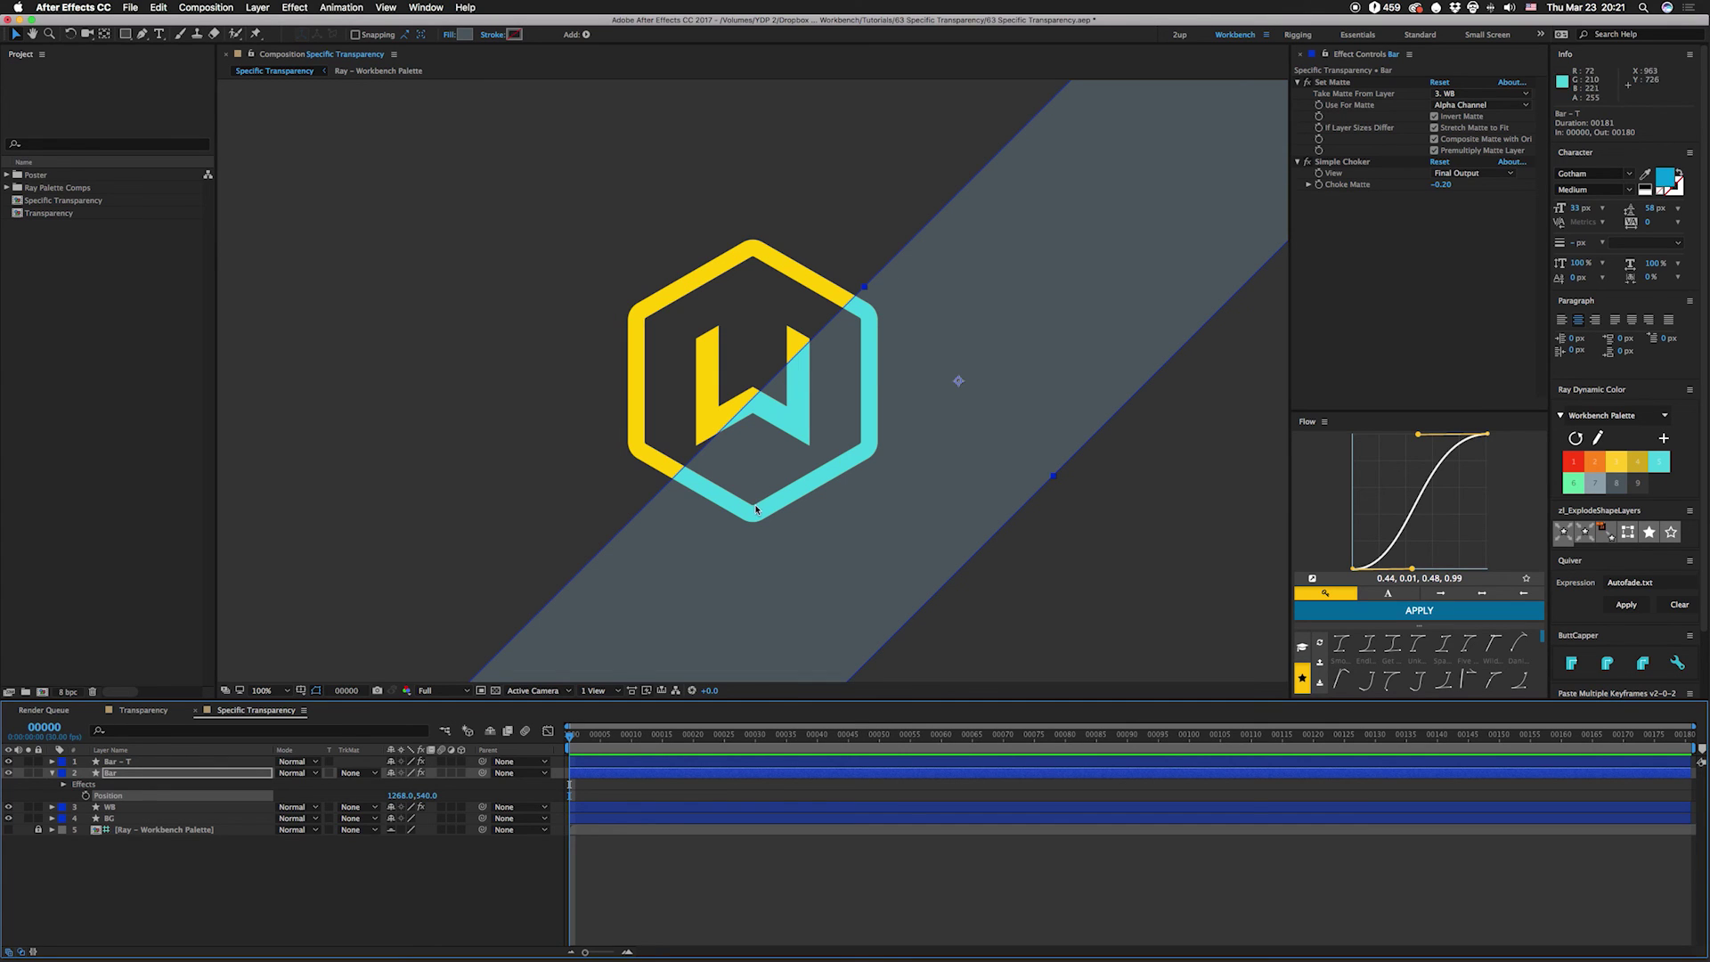
Fit the viewer and keyframe Bar's Position X from -952 to 3398 at frame 50
{"action": "left_click", "coordinate": [261, 690]}
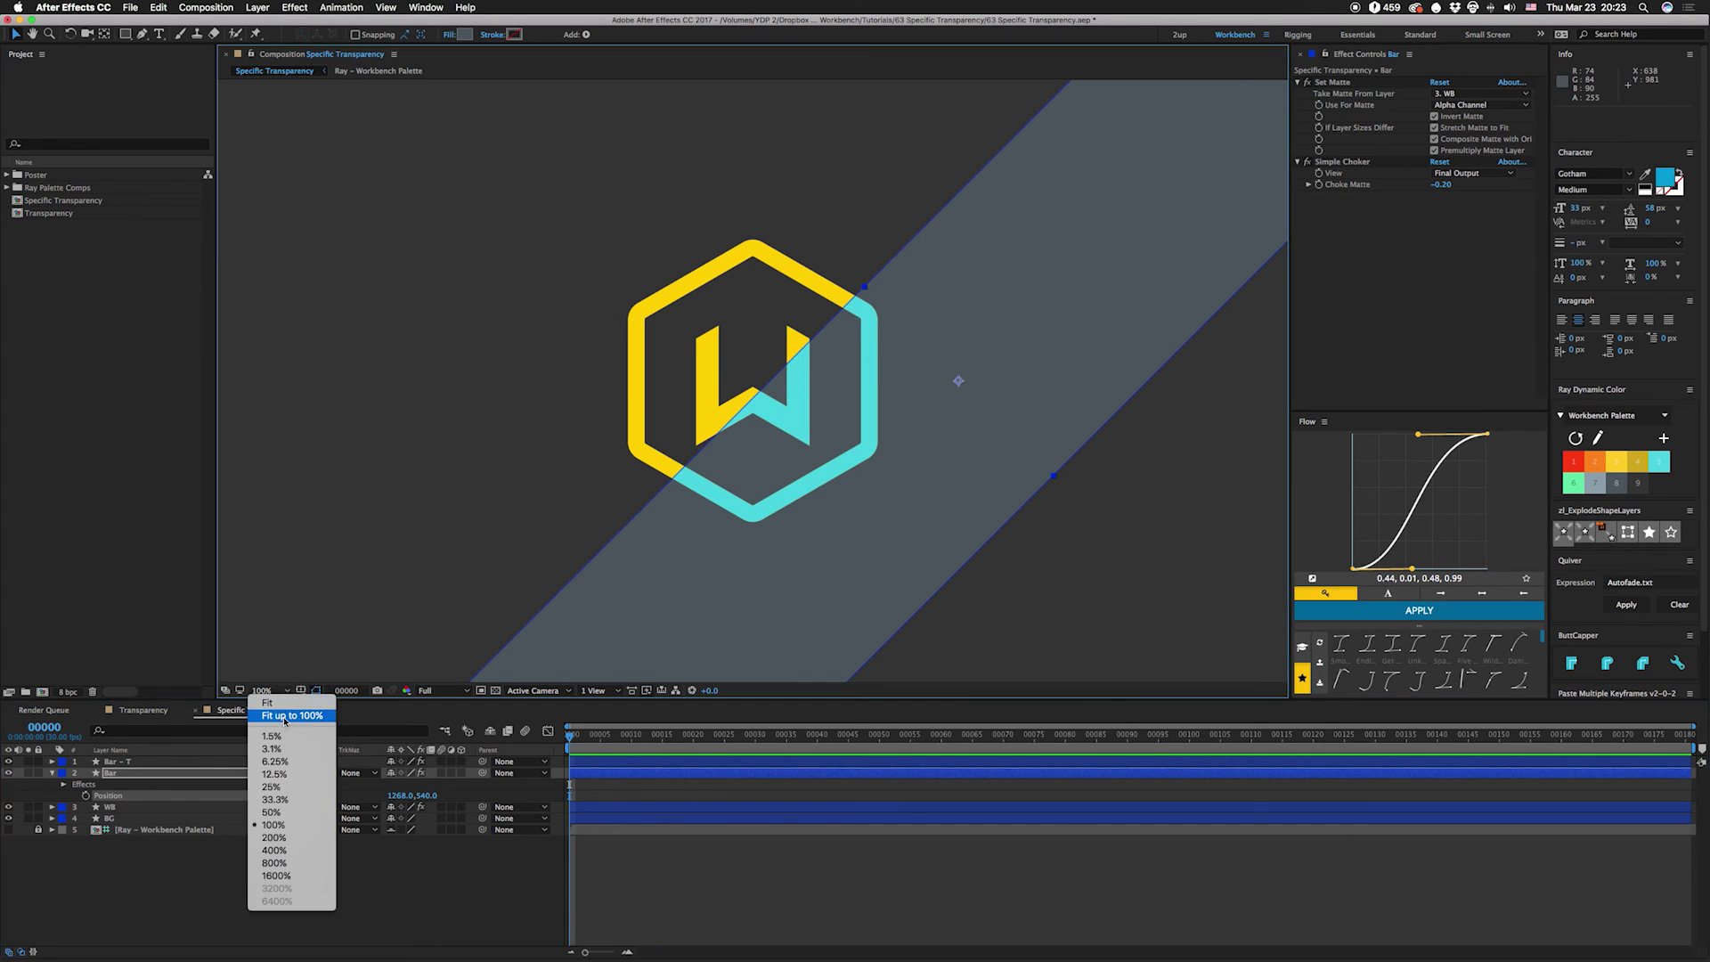
{"action": "left_click", "coordinate": [284, 717]}
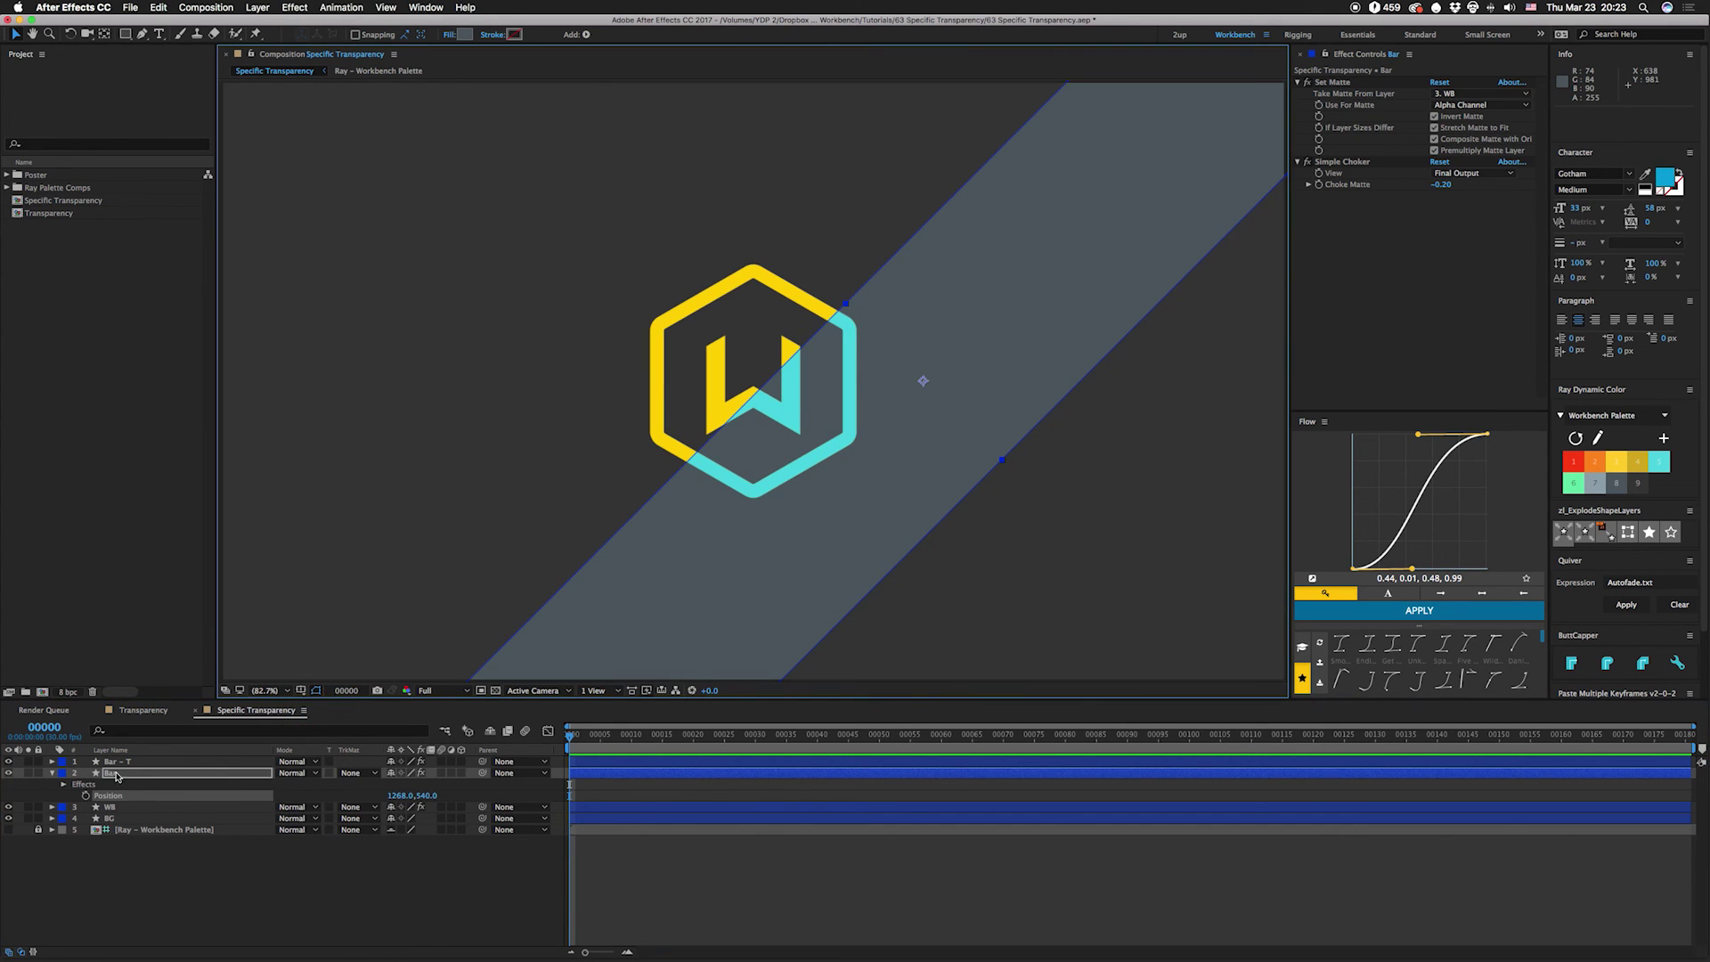
{"action": "left_click", "coordinate": [86, 796]}
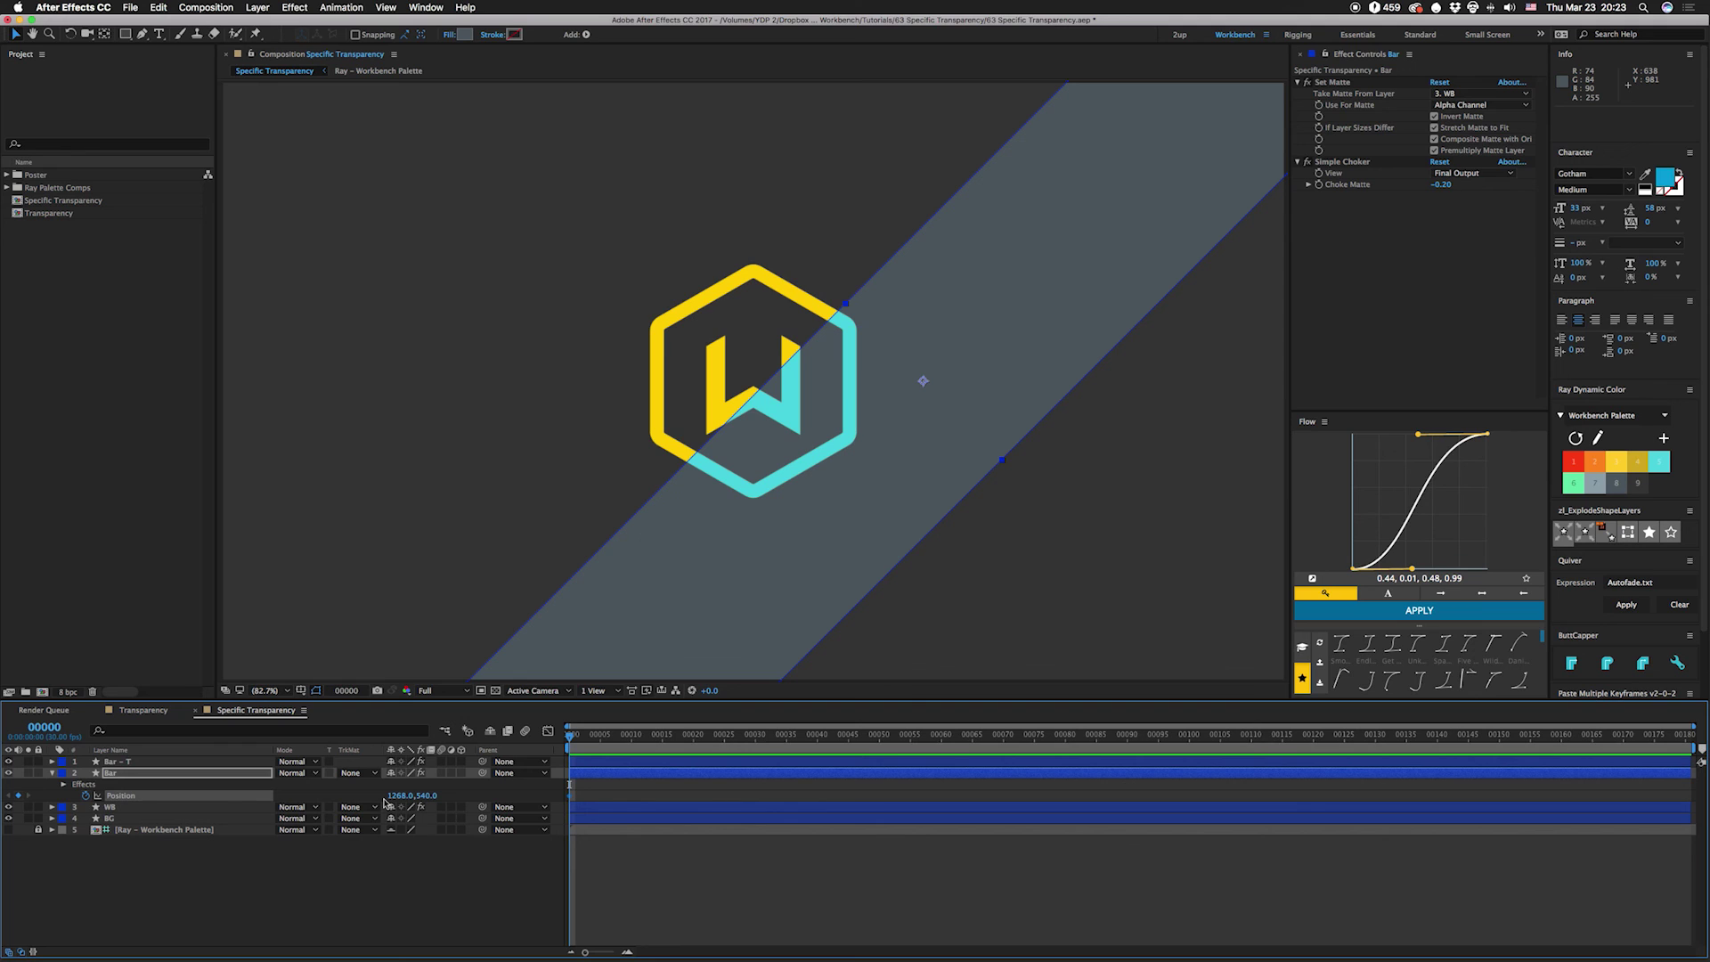
{"action": "left_click_drag", "start_coordinate": [392, 798], "coordinate": [360, 817]}
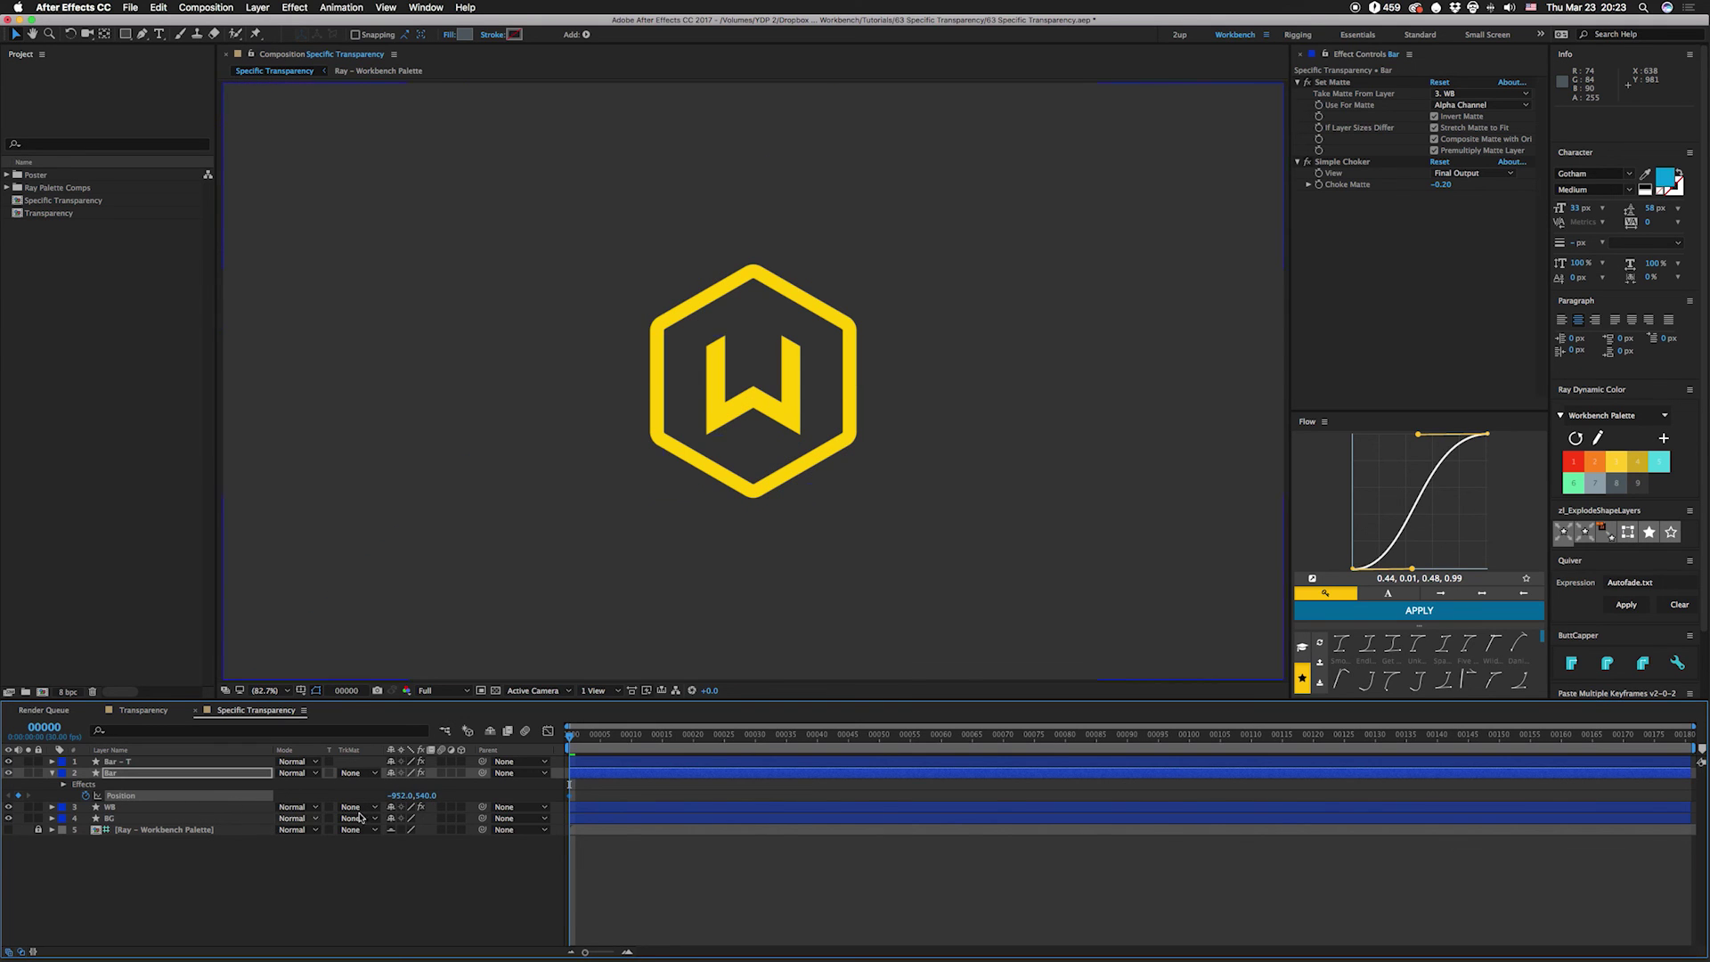
{"action": "key", "text": "space"}
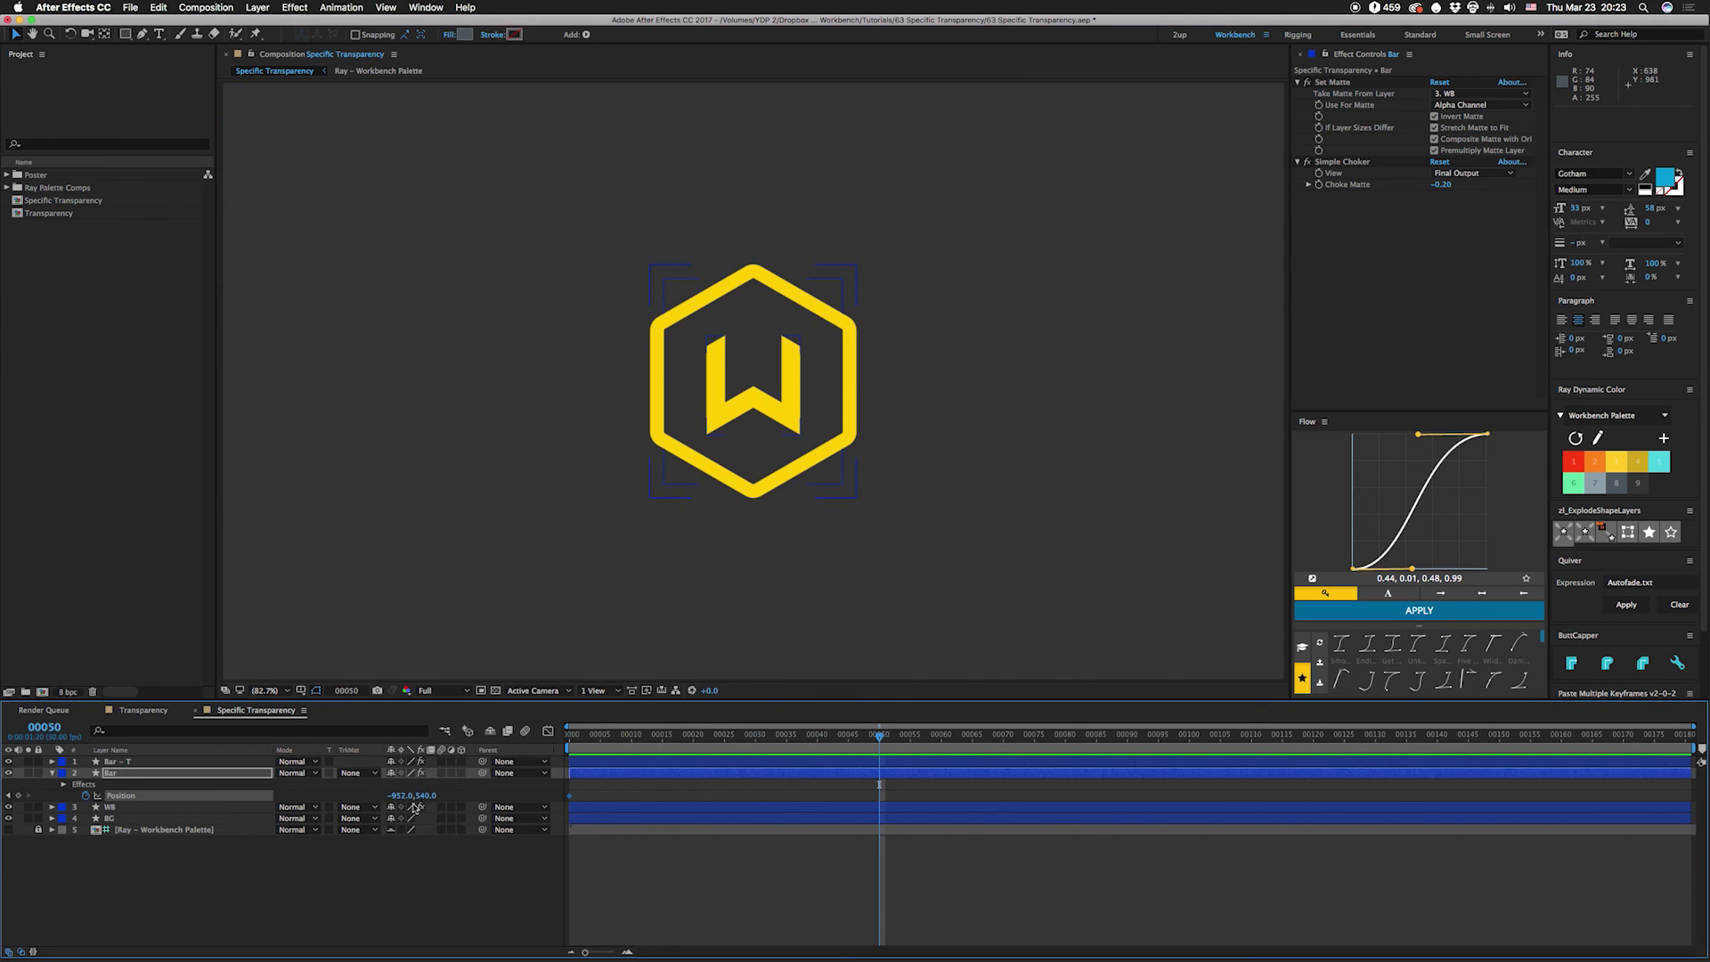
{"action": "left_click_drag", "start_coordinate": [414, 806], "coordinate": [671, 817]}
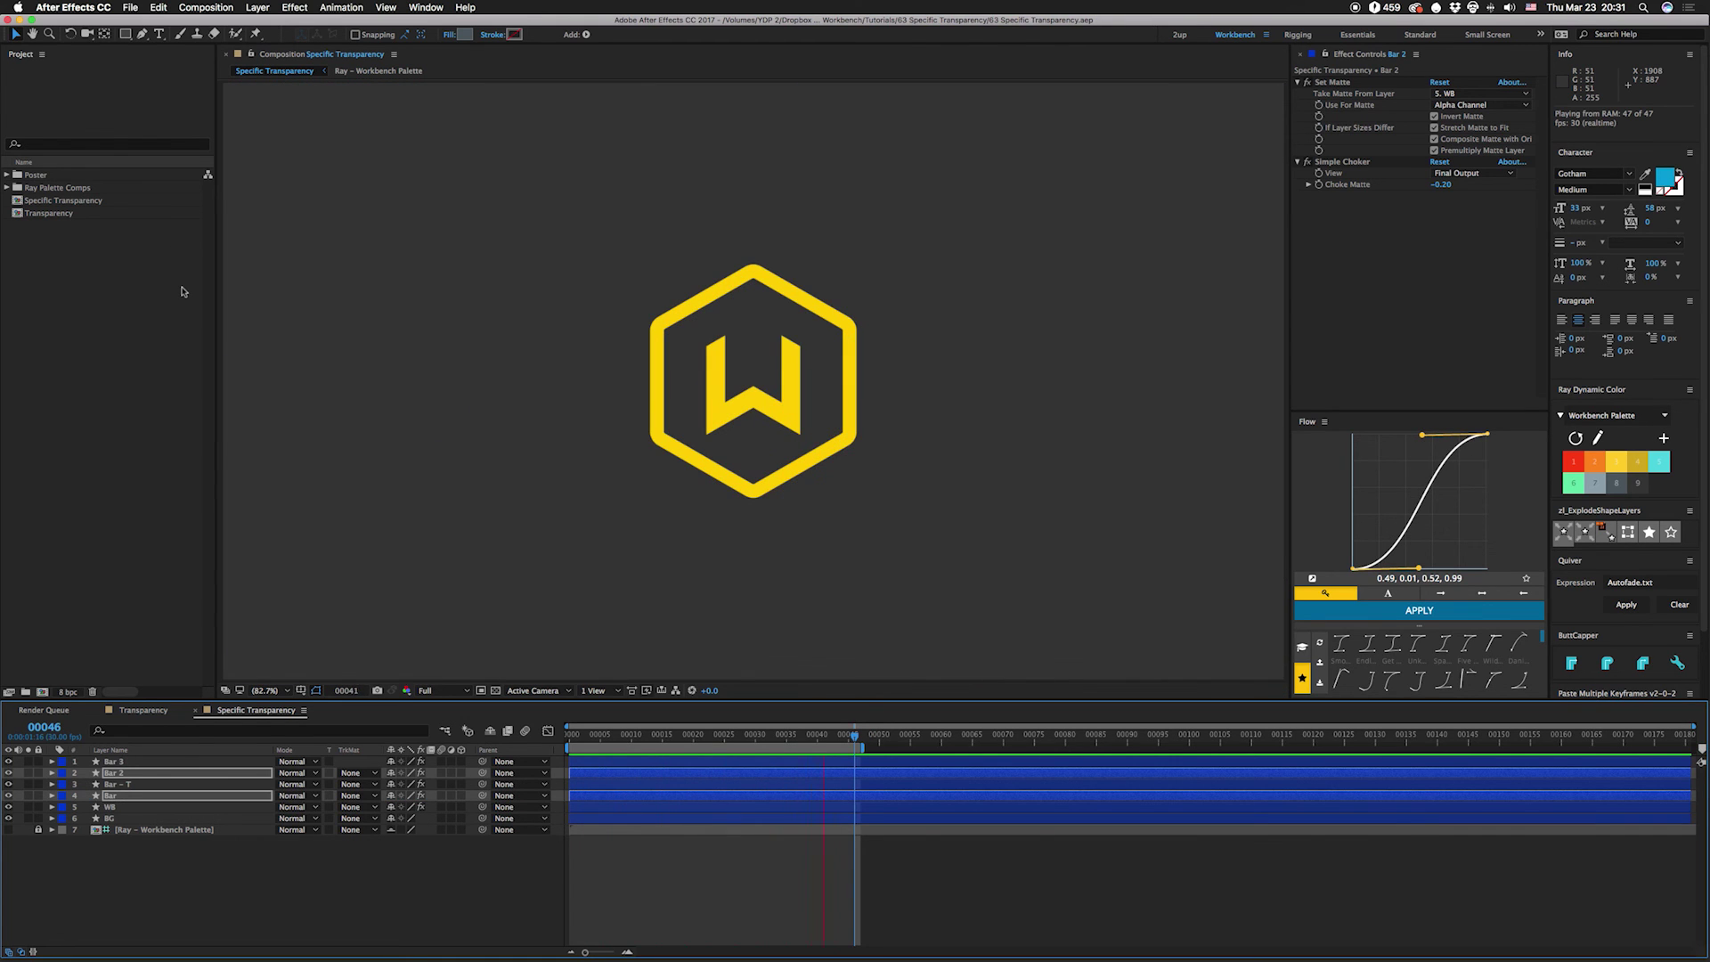